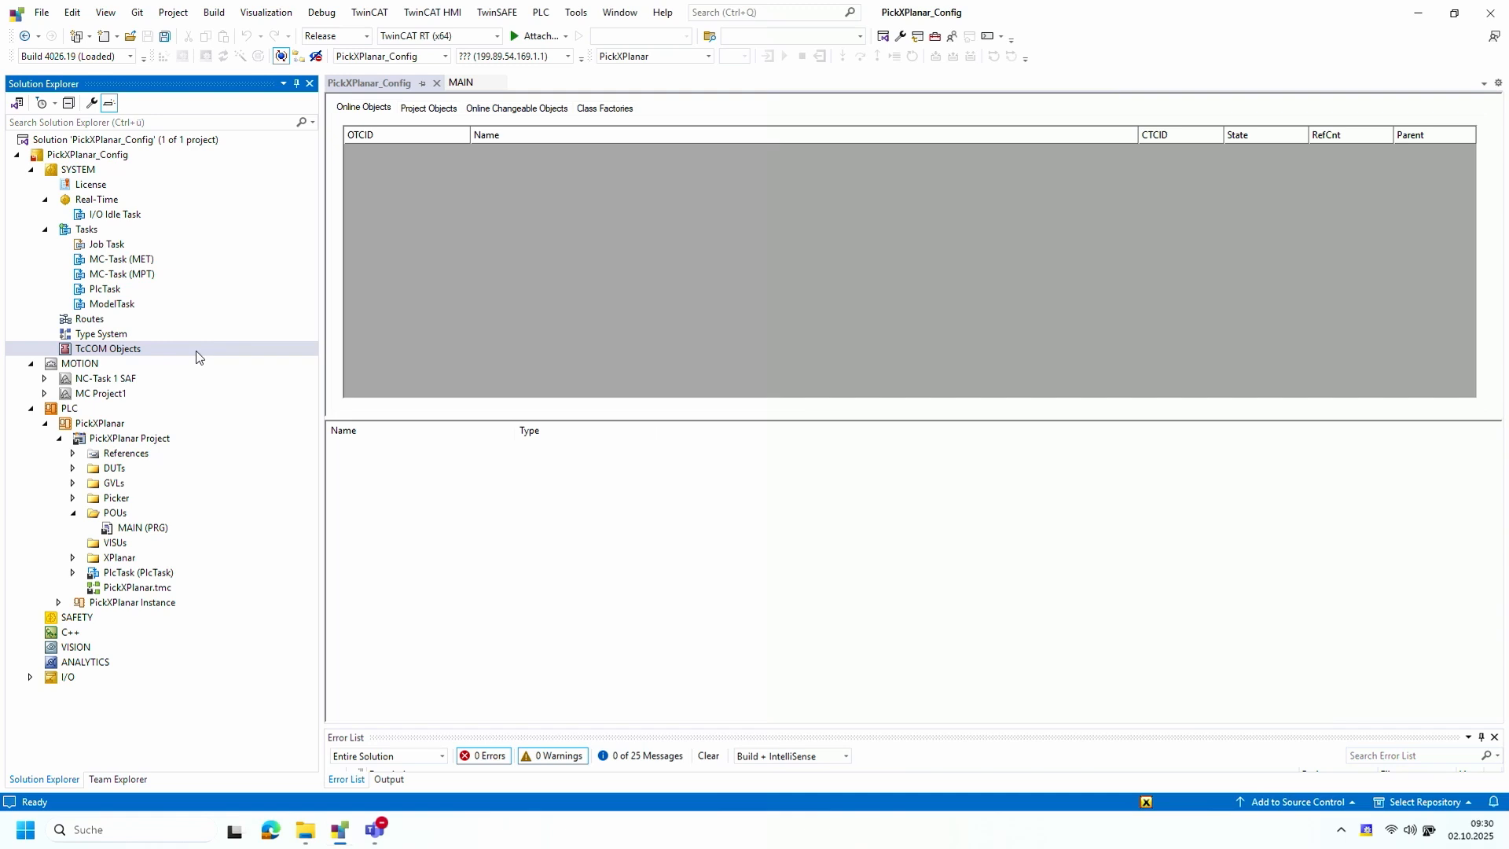
Add a SimIoMaster module from the Simulation IO types to the TcCOM Objects node
right_click(195, 350)
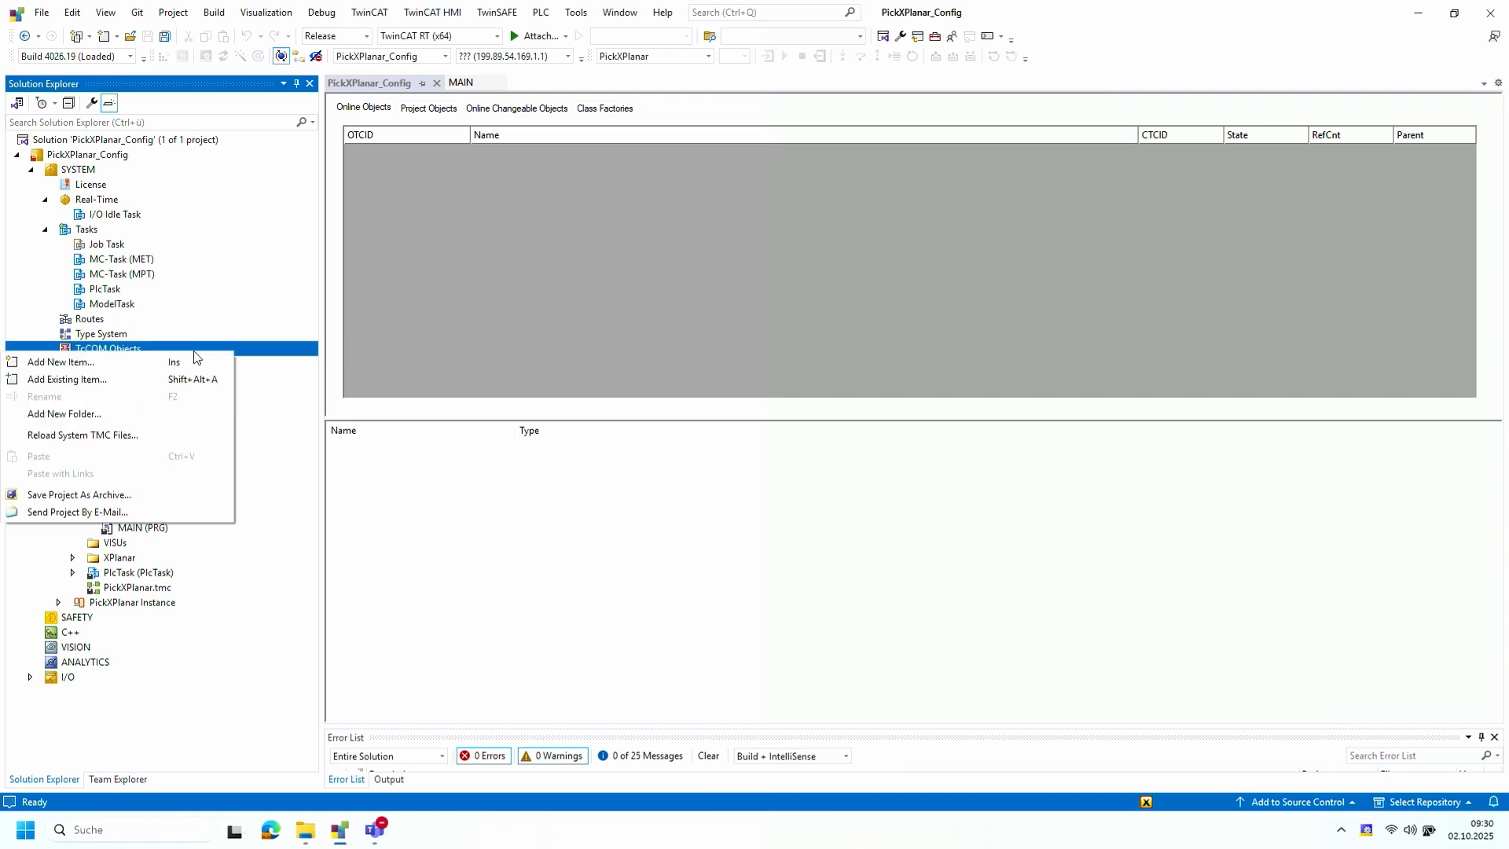
left_click(182, 360)
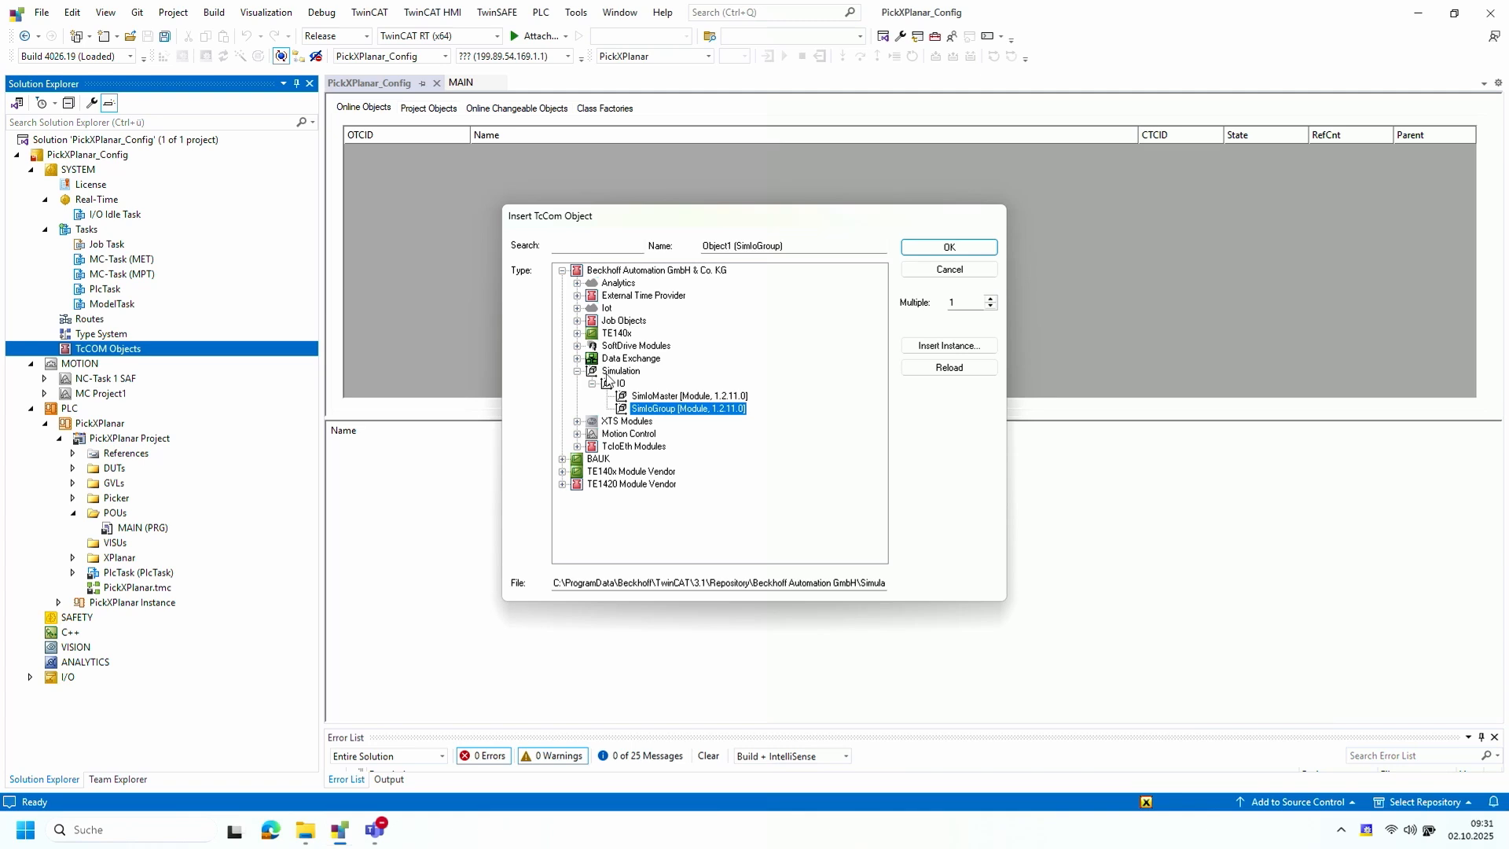
left_click(661, 397)
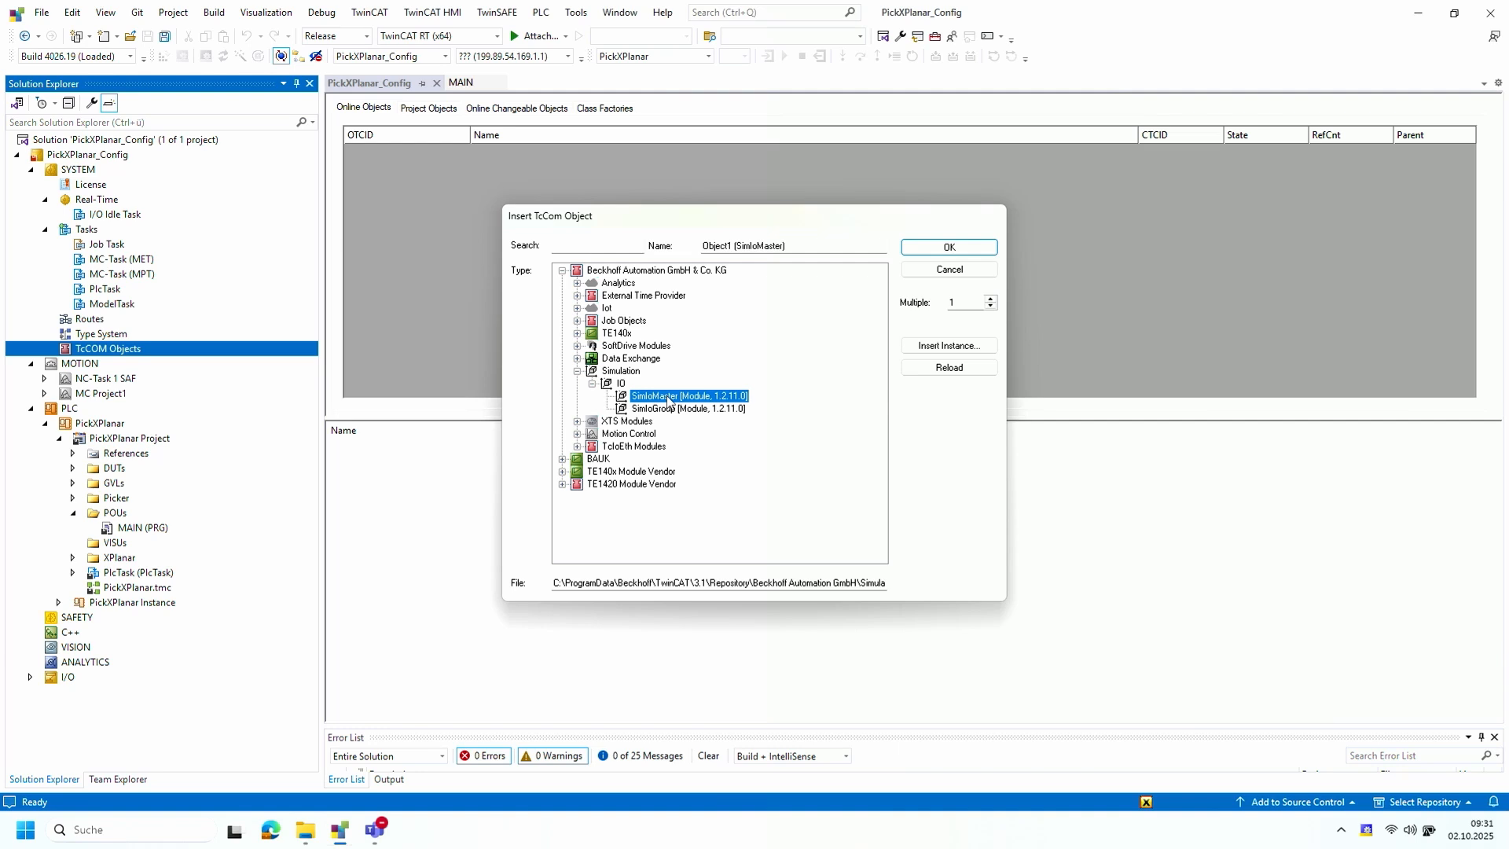
double_click(668, 397)
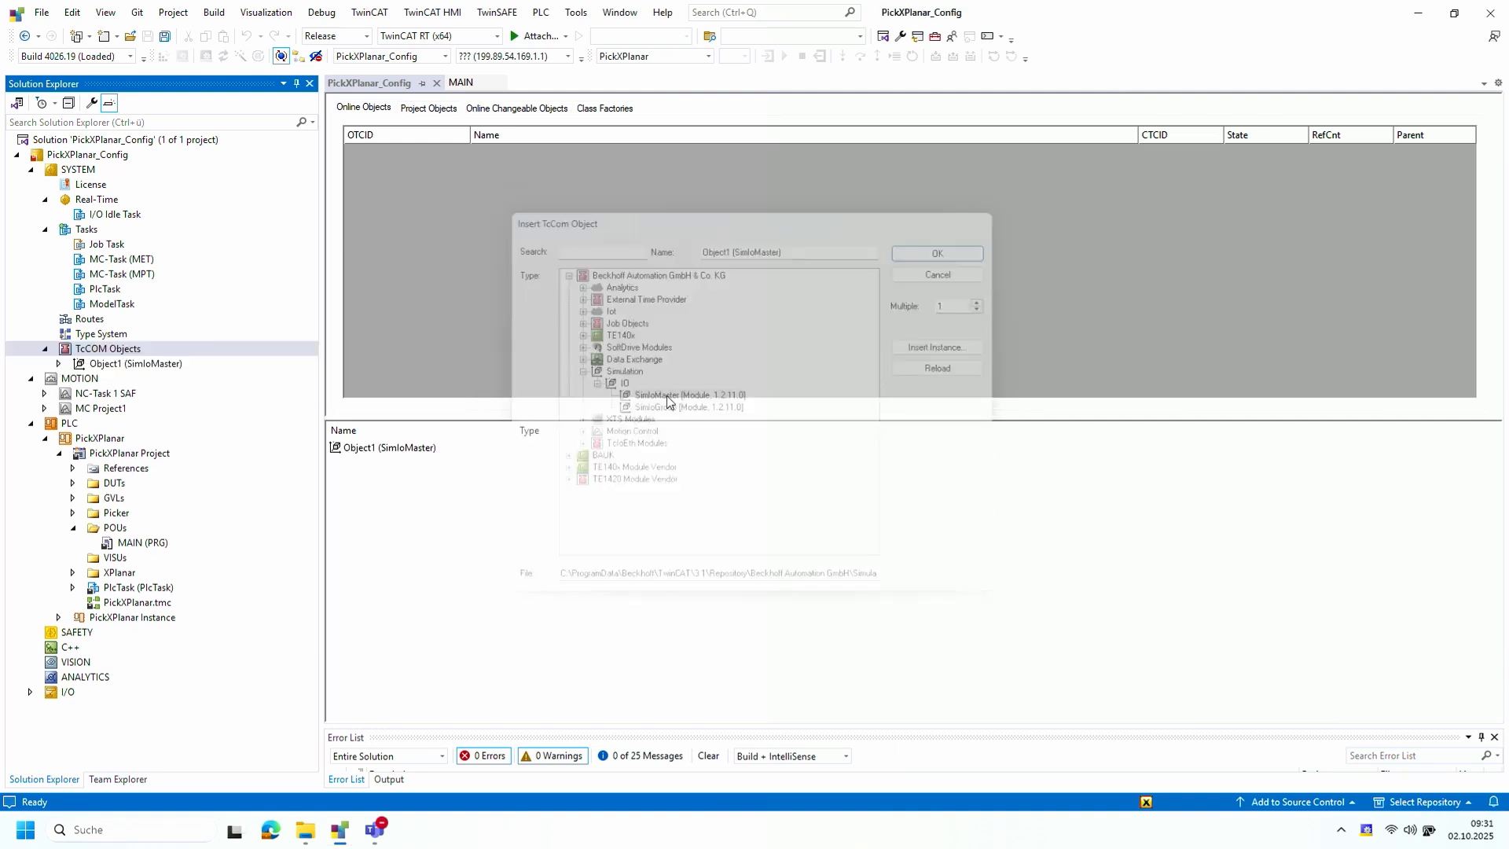
Rename the new SimIoMaster object as IO Master
left_click(189, 363)
right_click(188, 364)
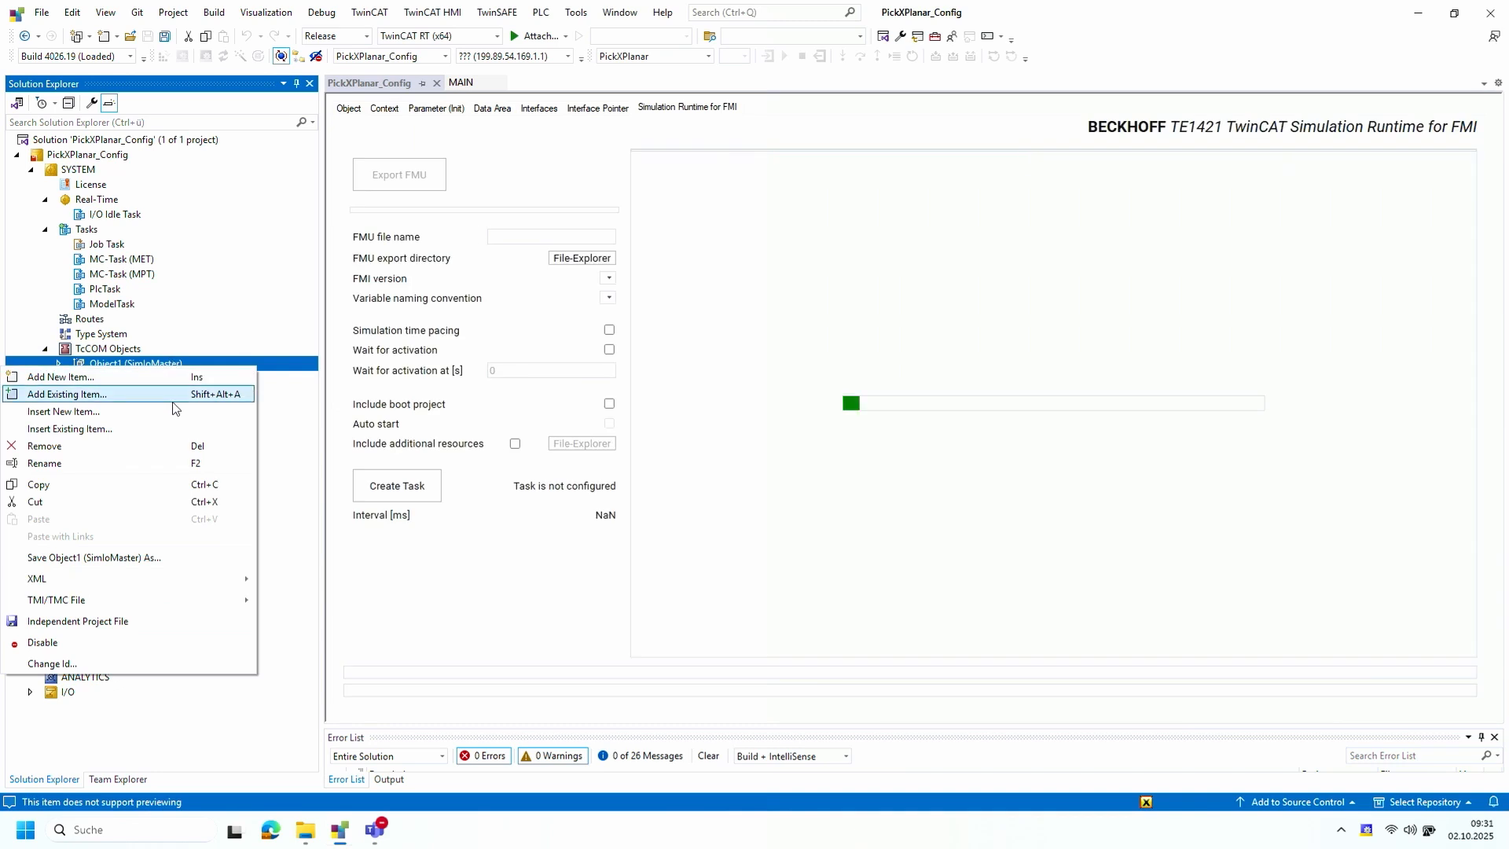
left_click(189, 462)
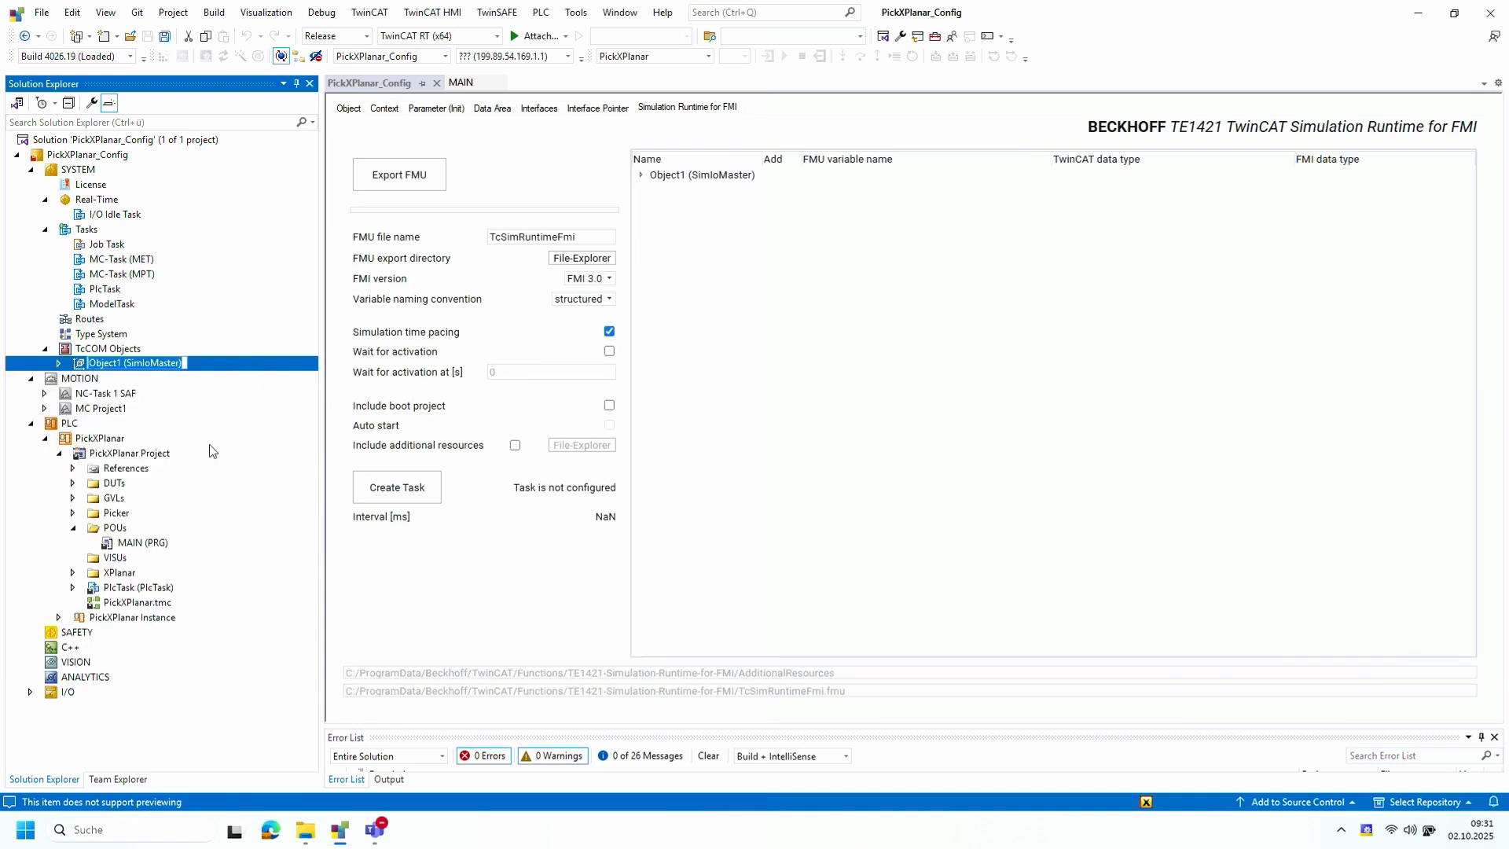
type("IO Master")
key("Return")
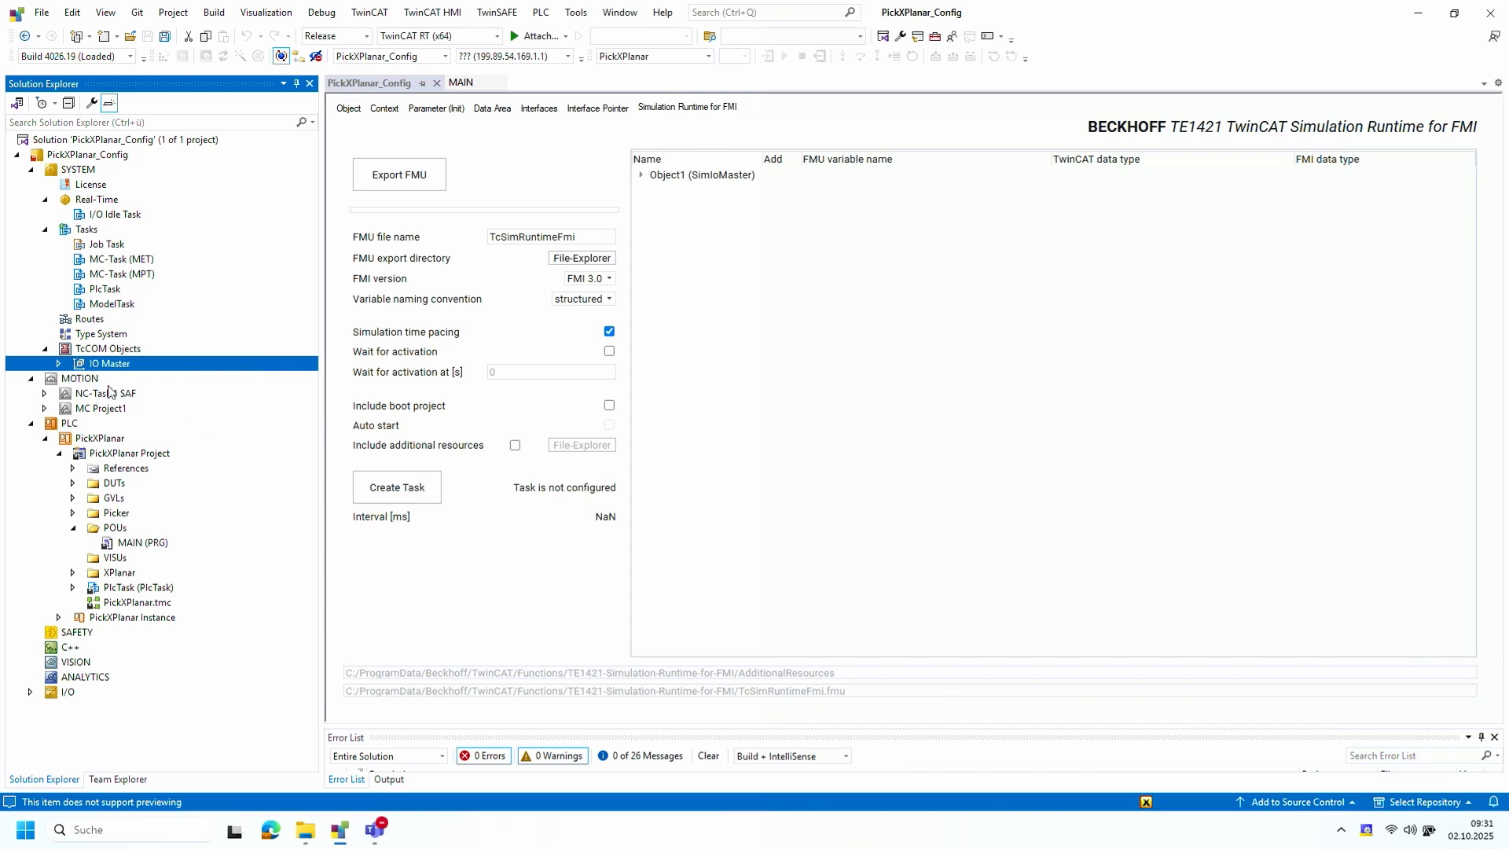
Add a SimIoGroup module as a child of the IO Master object
left_click(60, 362)
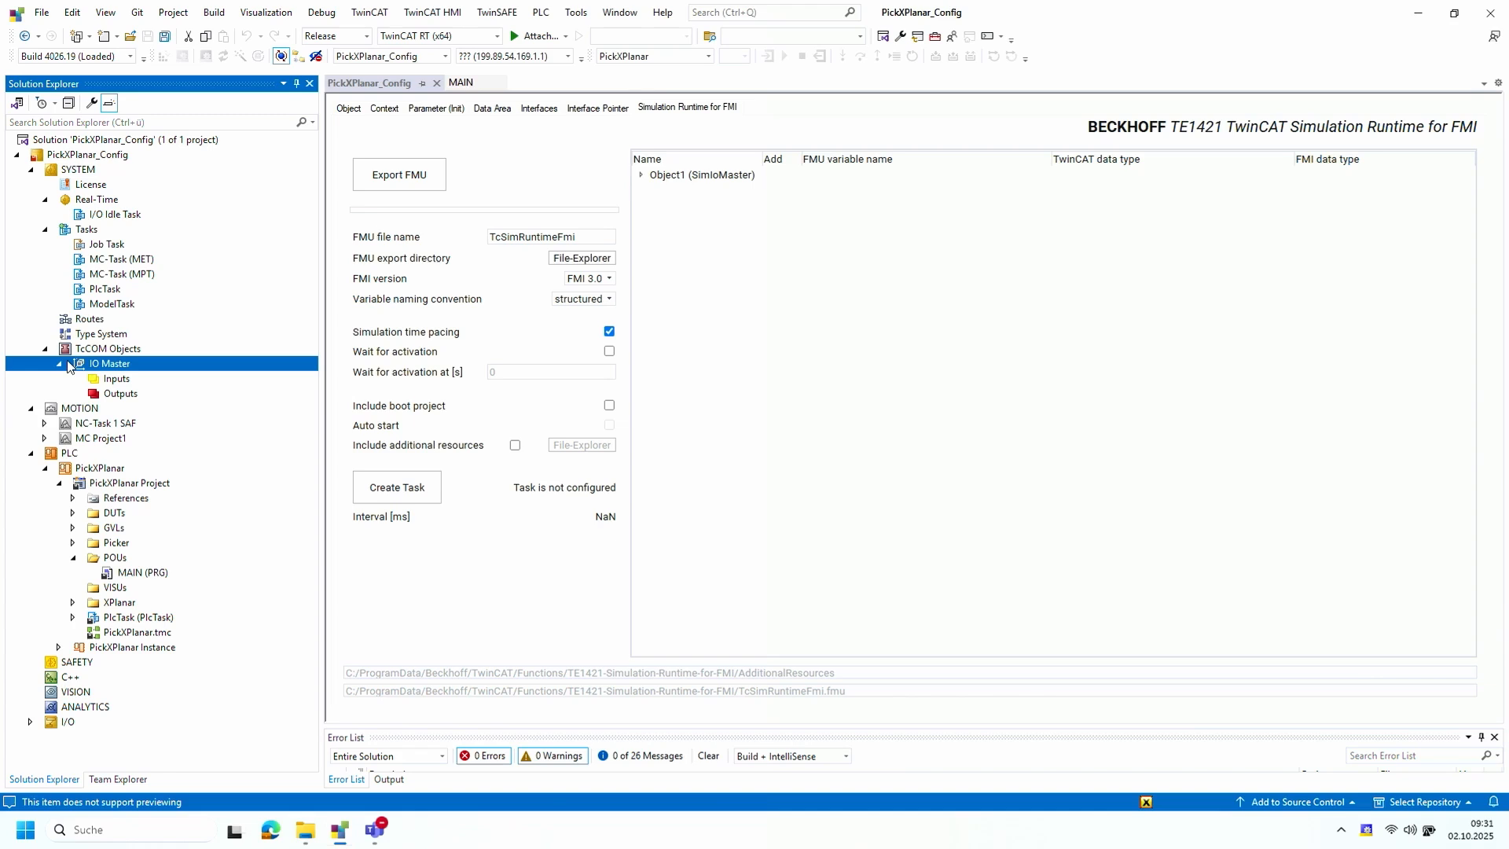
right_click(71, 366)
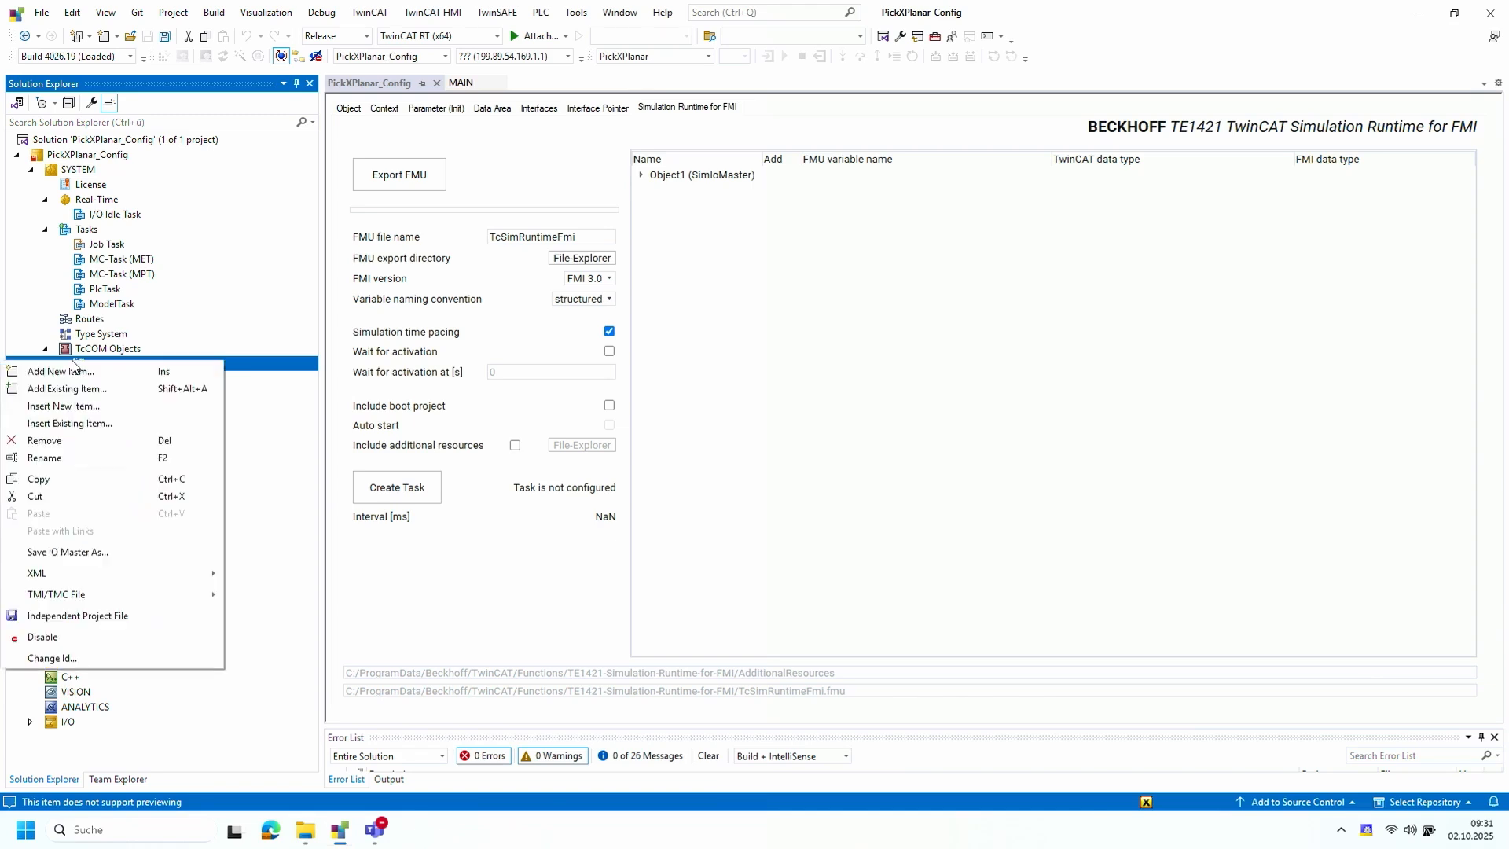
left_click(71, 372)
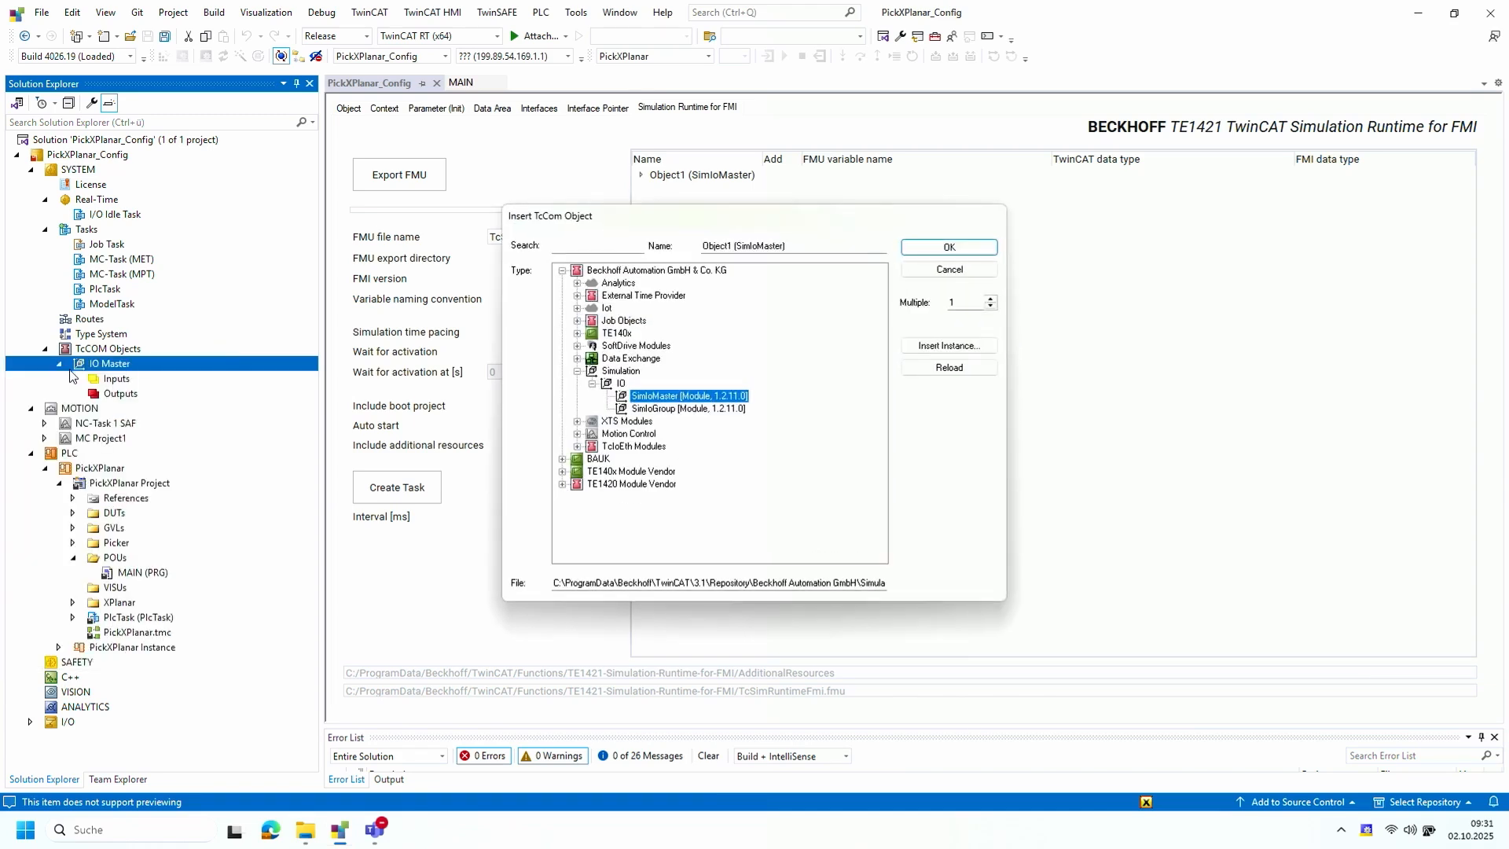
left_click(725, 411)
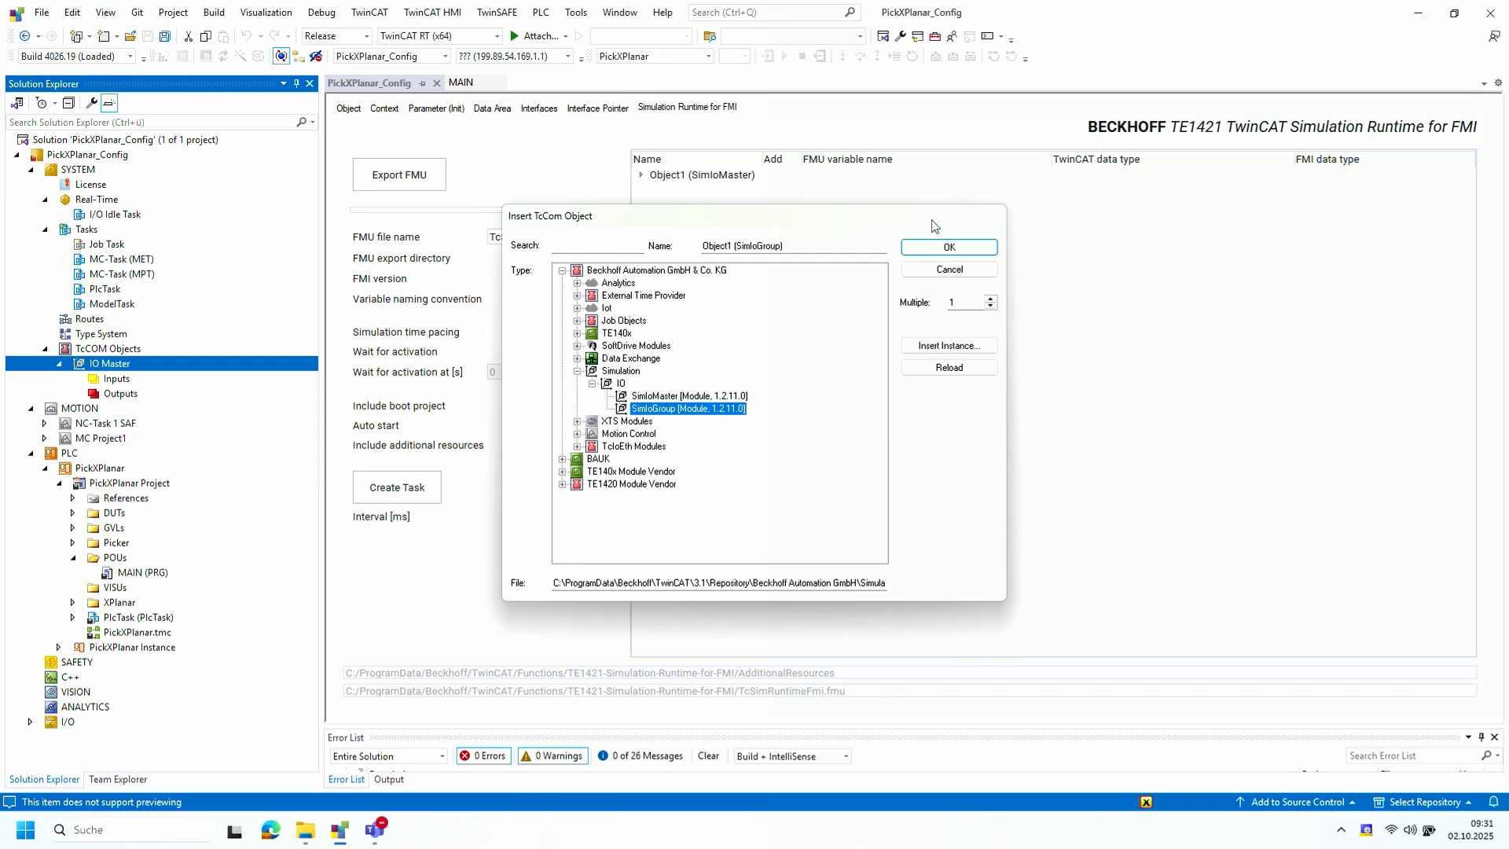
left_click(934, 250)
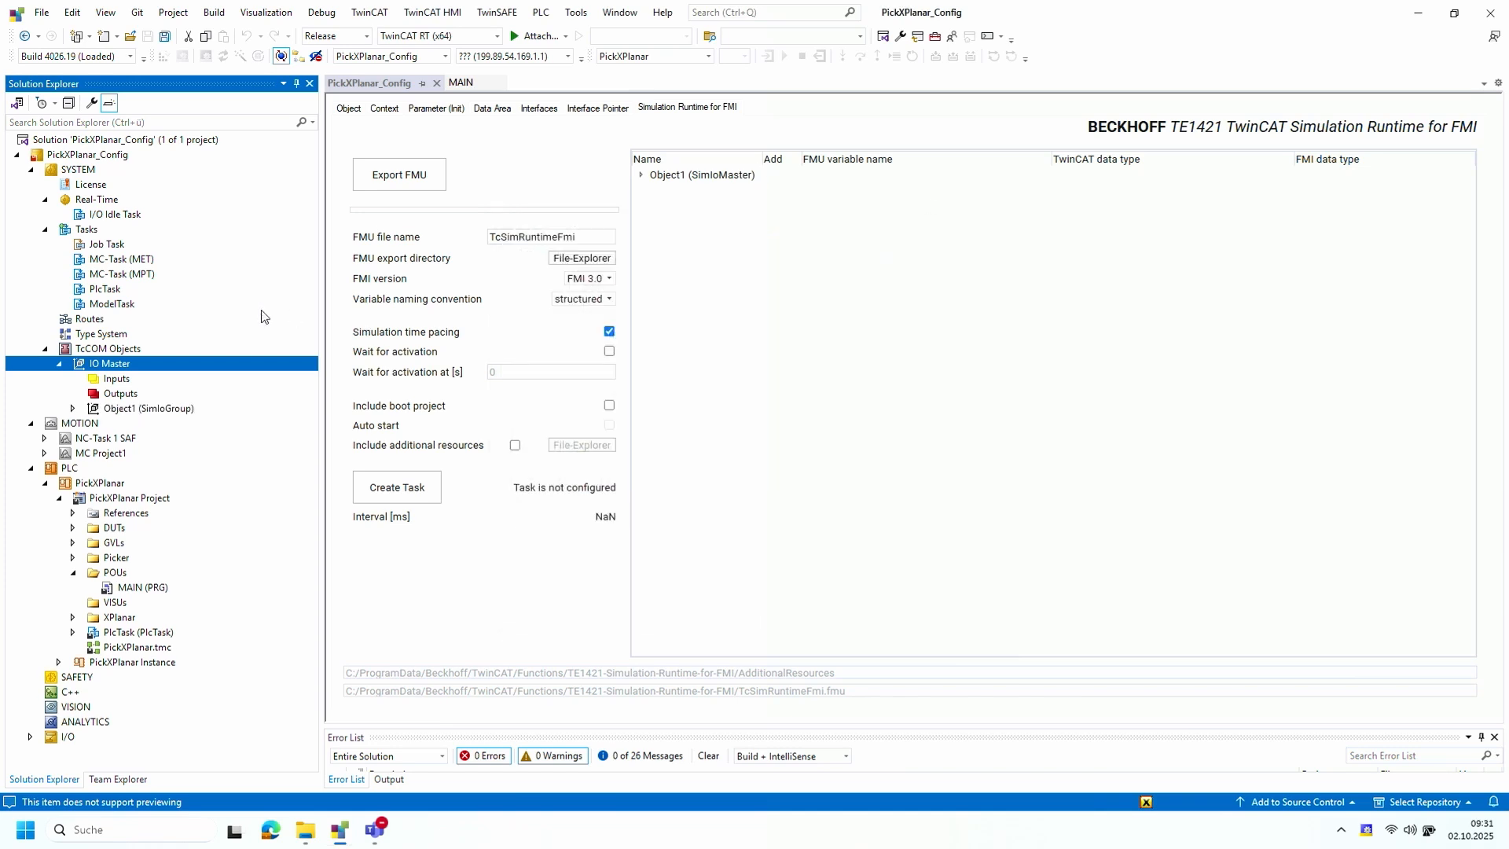
Rename the new SimIoGroup object as Xplanar_Example
left_click(184, 409)
right_click(183, 410)
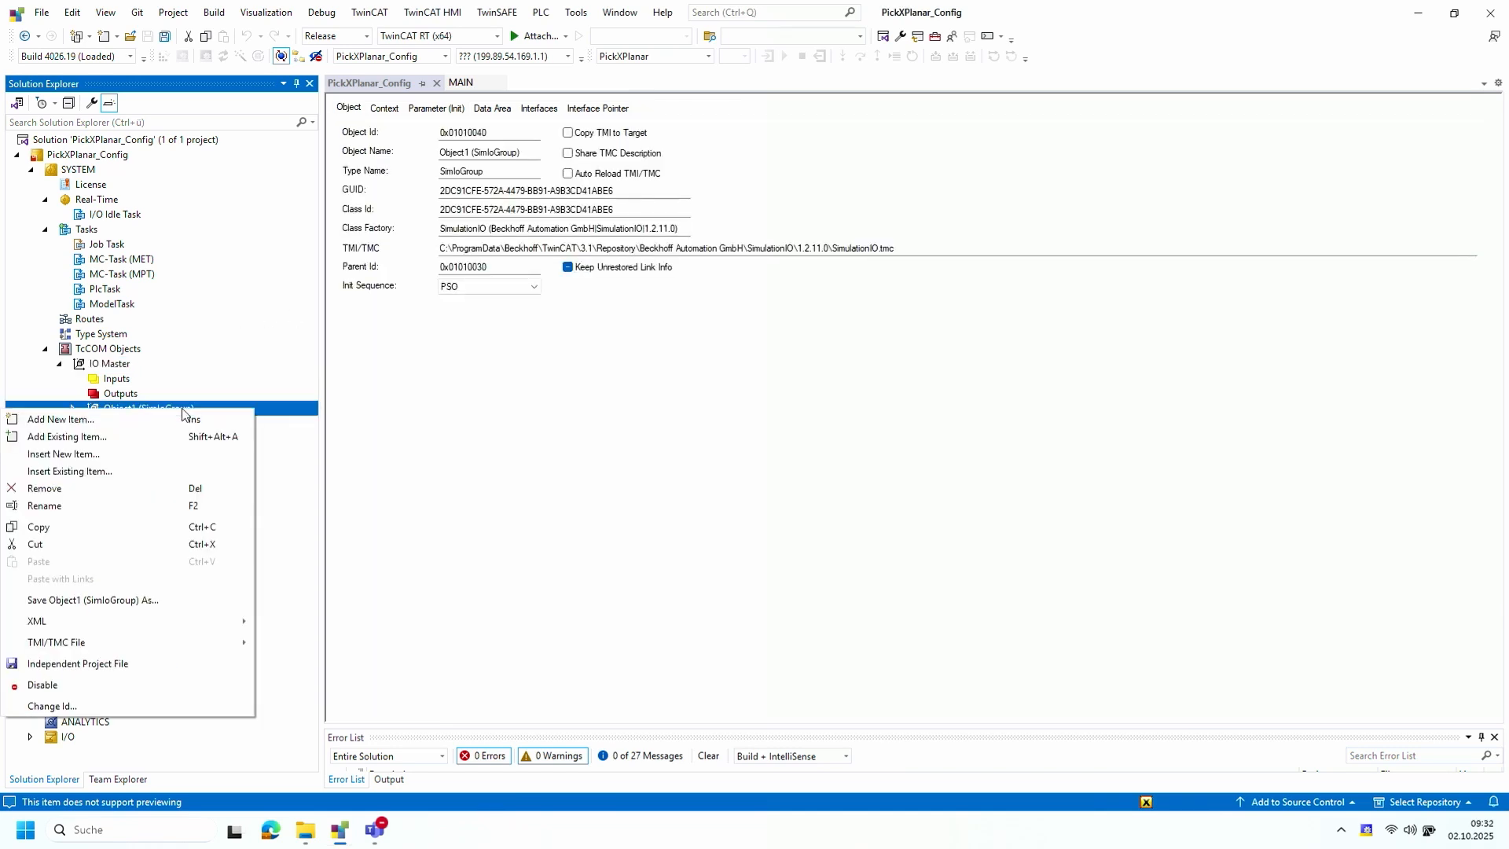
left_click(211, 507)
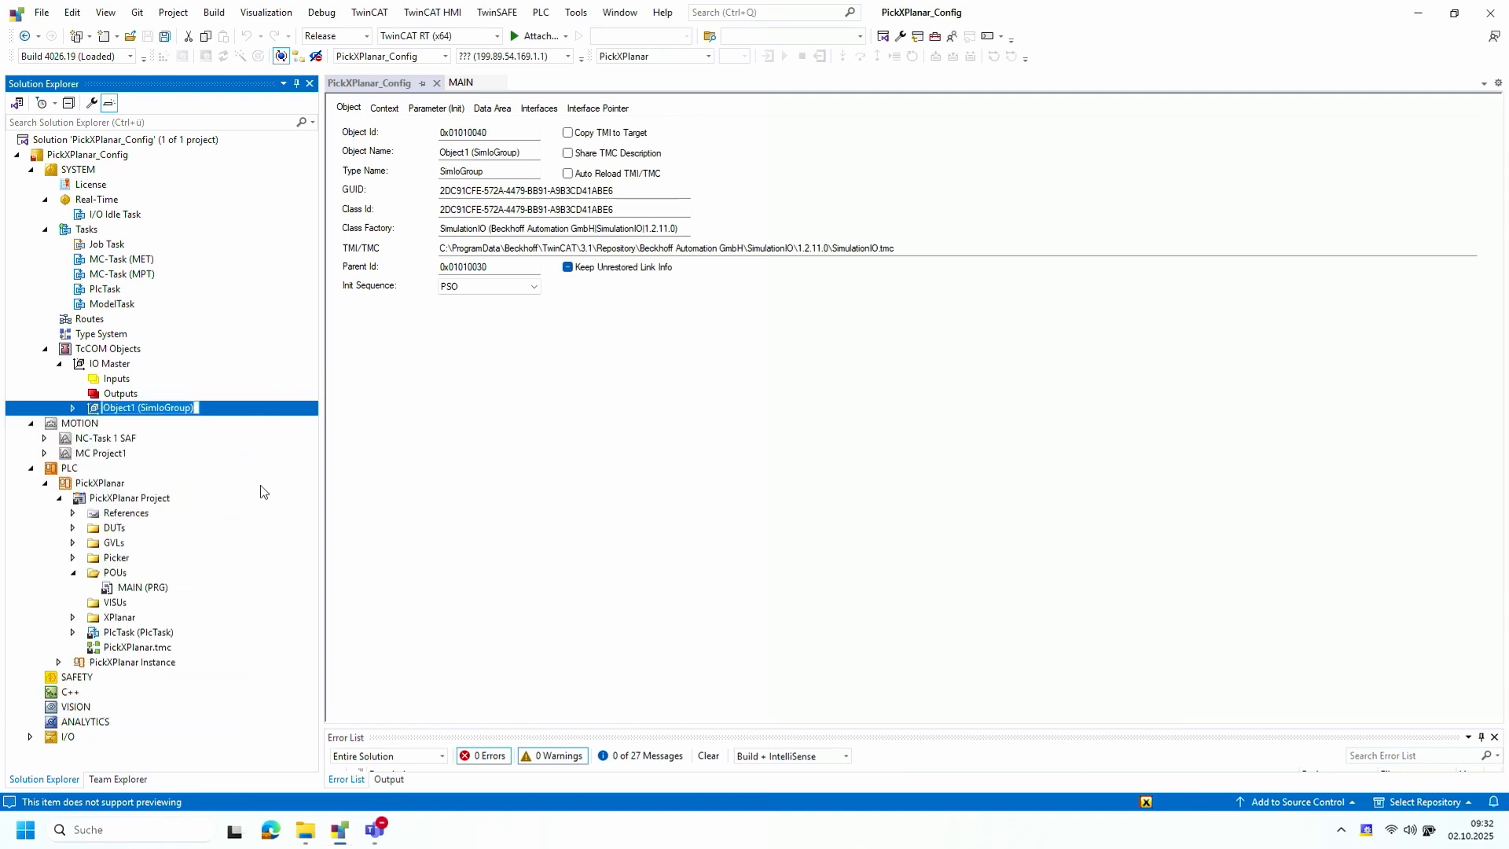
type("Xplan")
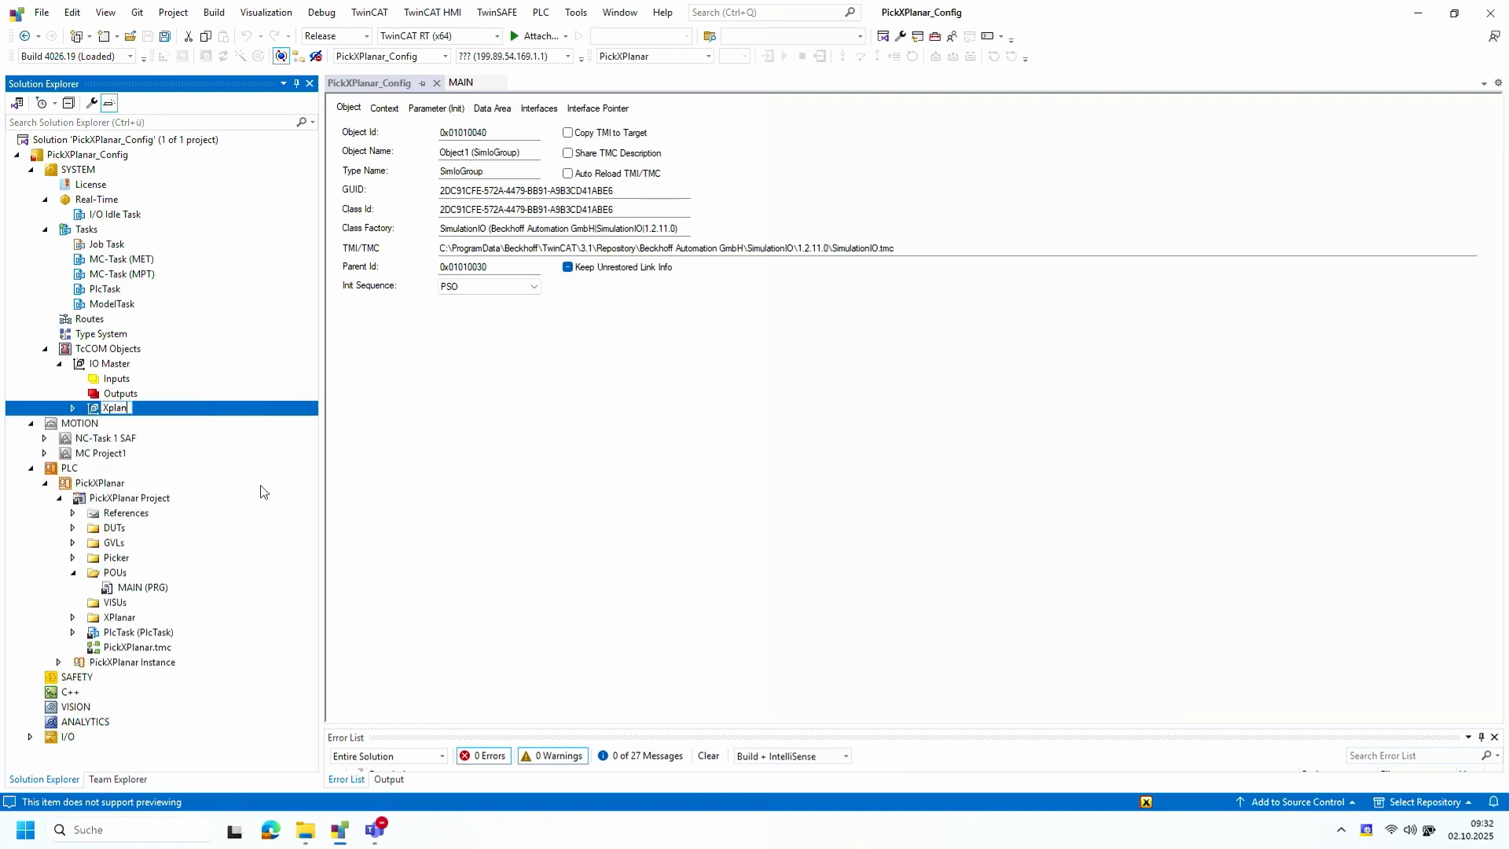
type("ar_Exampoe")
key("BackSpace")
key("BackSpace")
type("le")
key("Return")
Insert an input variable named SensorL of type BOOL in the Xplanar_Example group
left_click(74, 409)
left_click(114, 425)
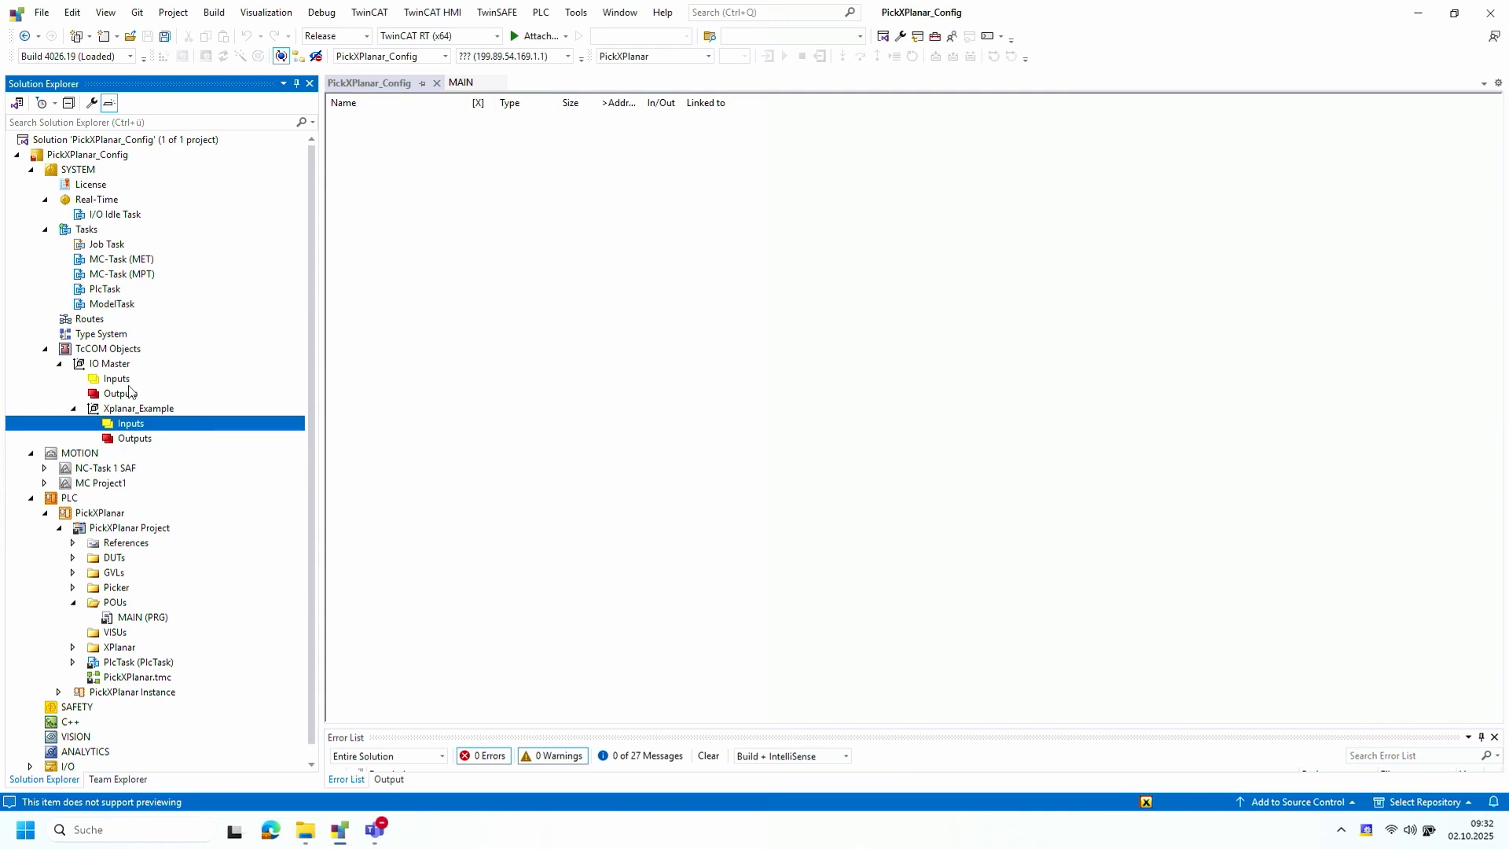
right_click(143, 435)
left_click(145, 434)
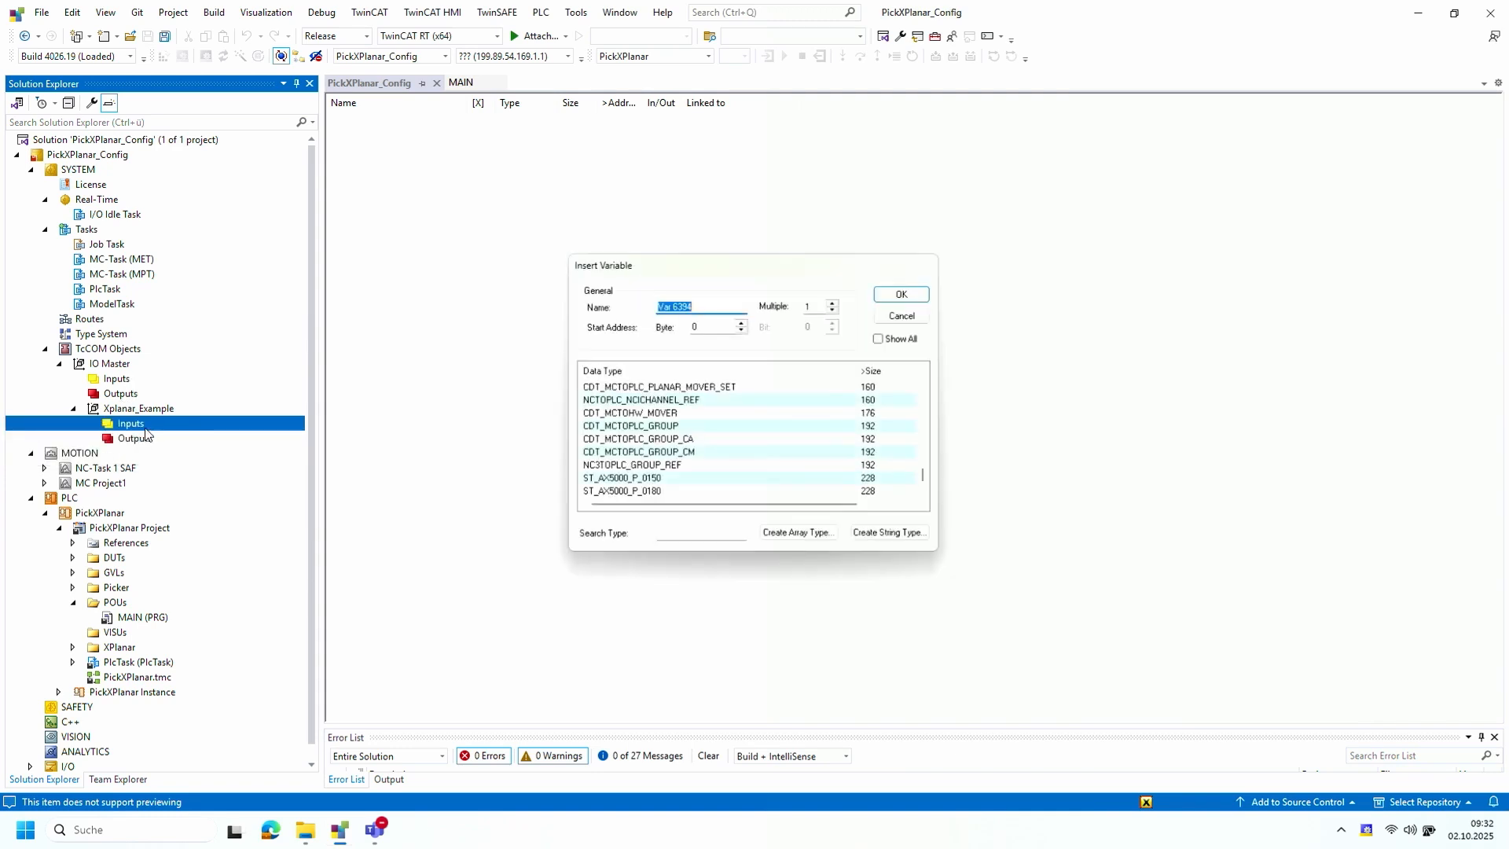
type("Se")
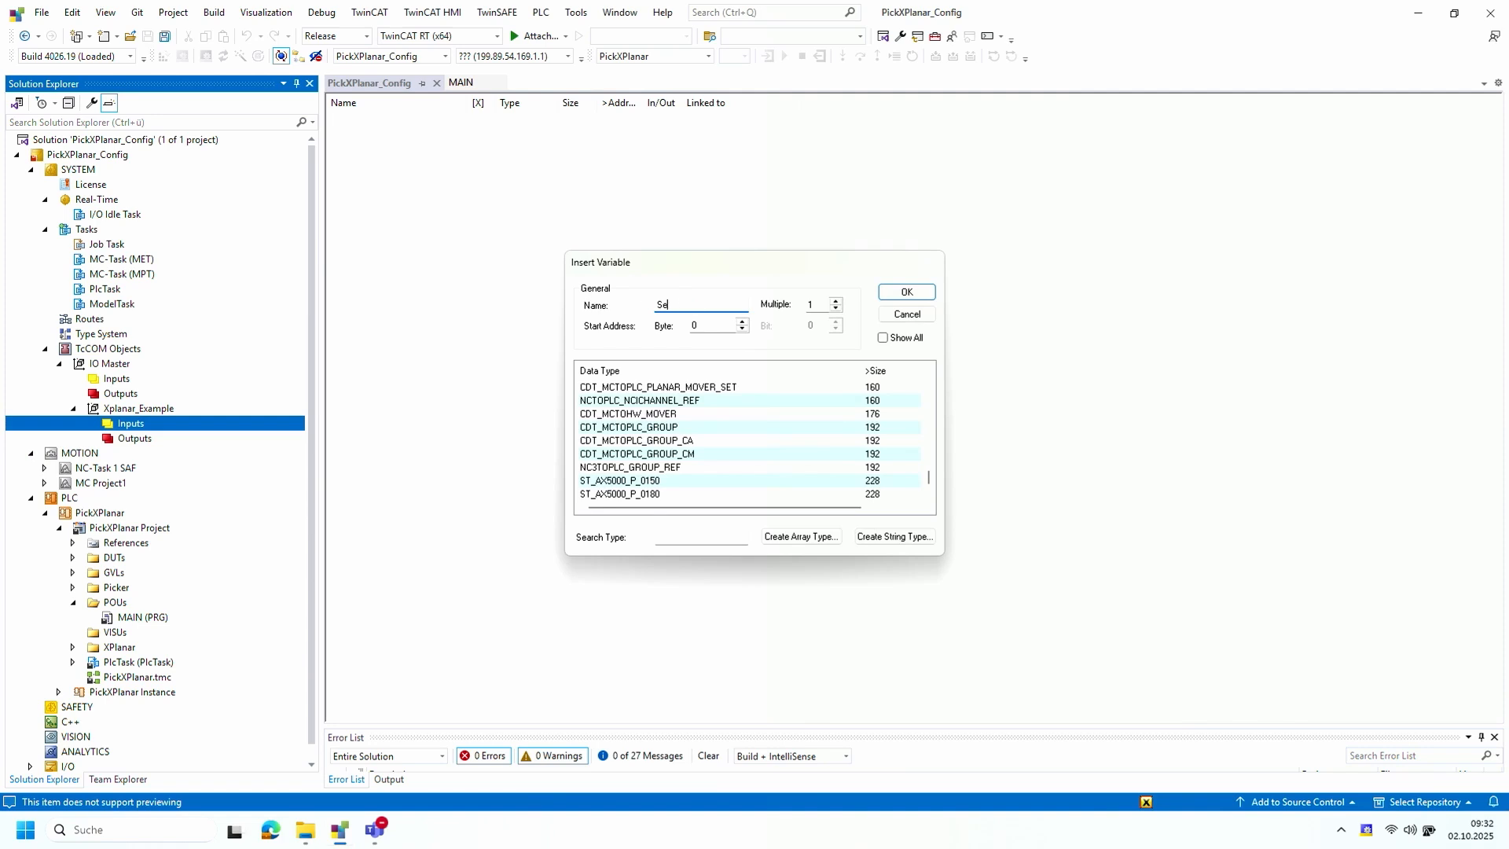
type("nsorL")
left_click(717, 535)
type("bool")
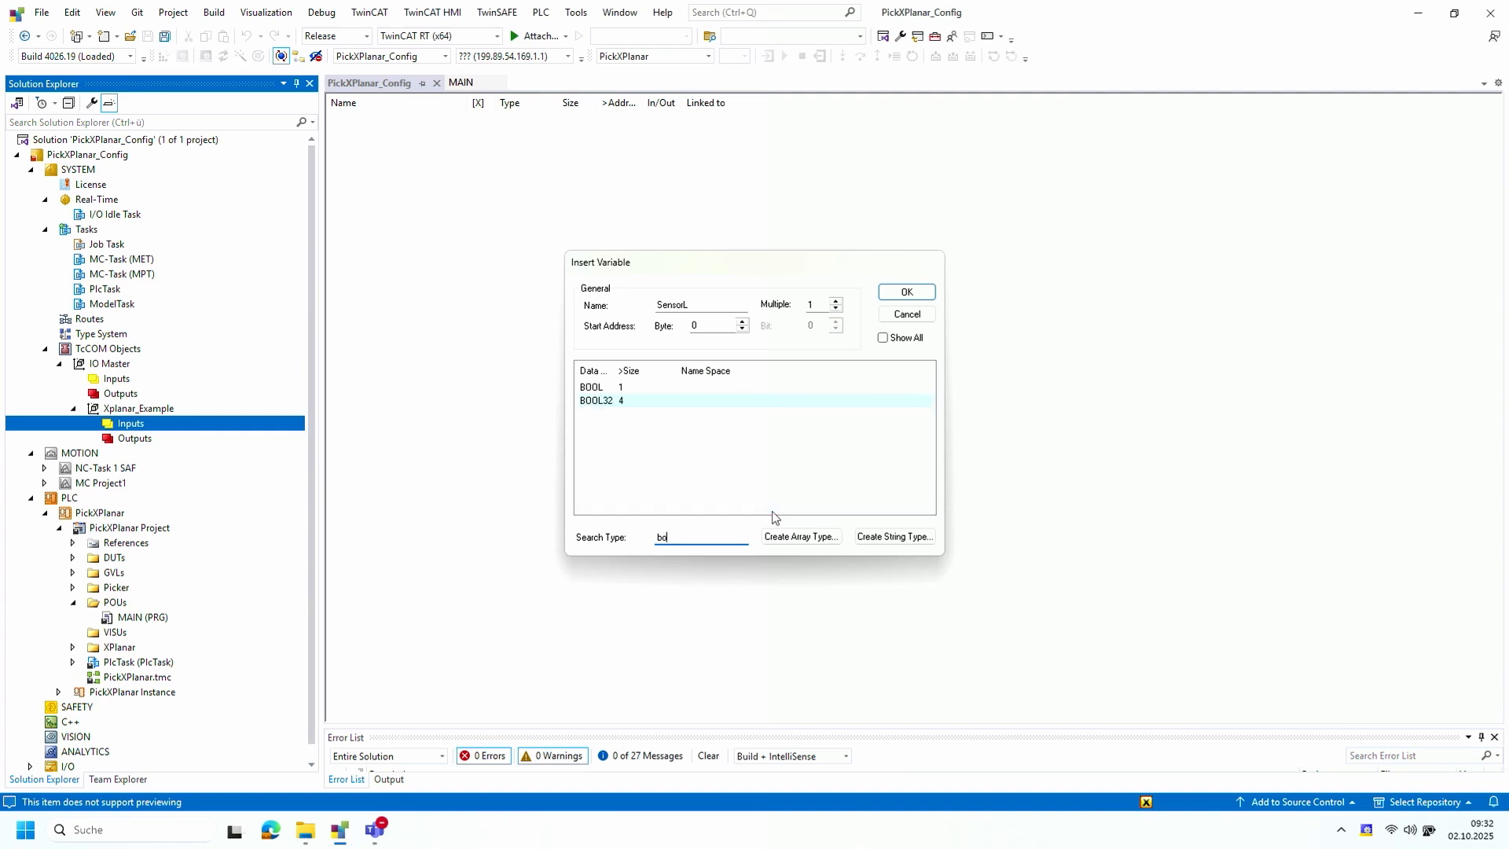
left_click(755, 387)
left_click(921, 289)
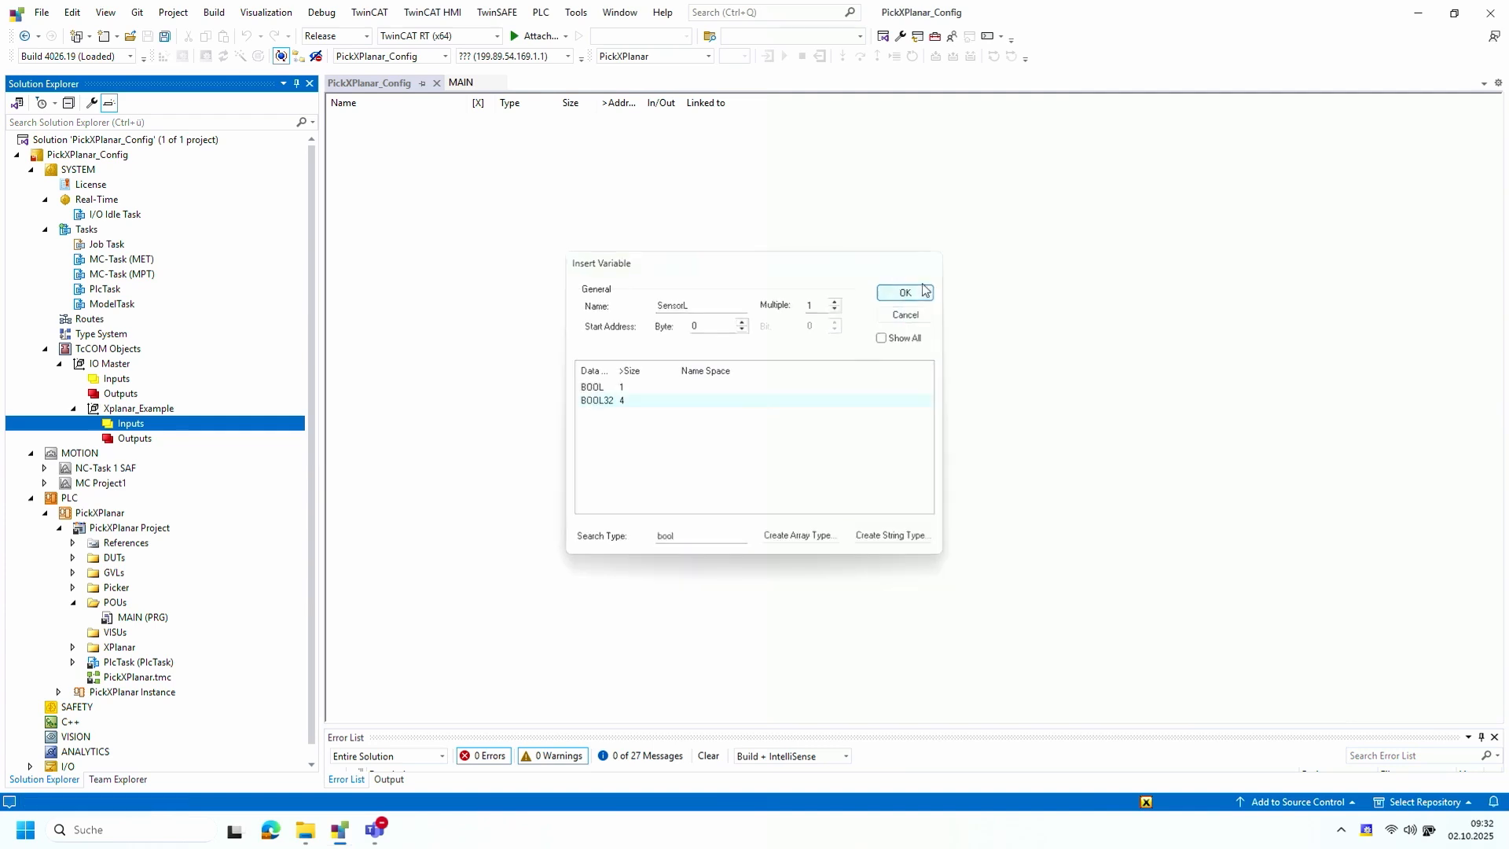
Insert a second BOOL input variable named SensorR in the Xplanar_Example group
left_click(134, 426)
right_click(135, 425)
left_click(135, 435)
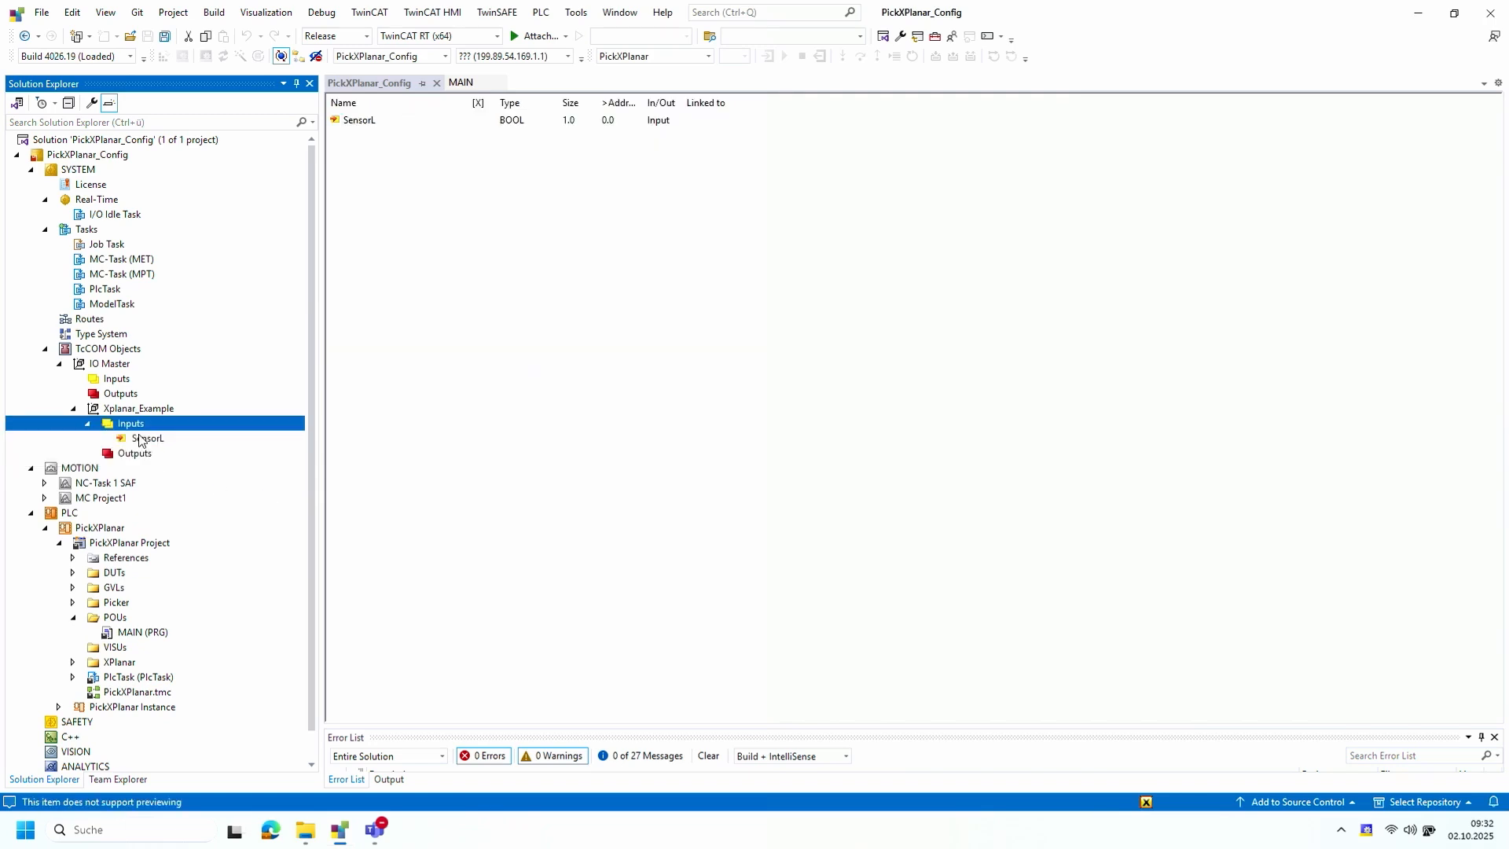
left_click(670, 414)
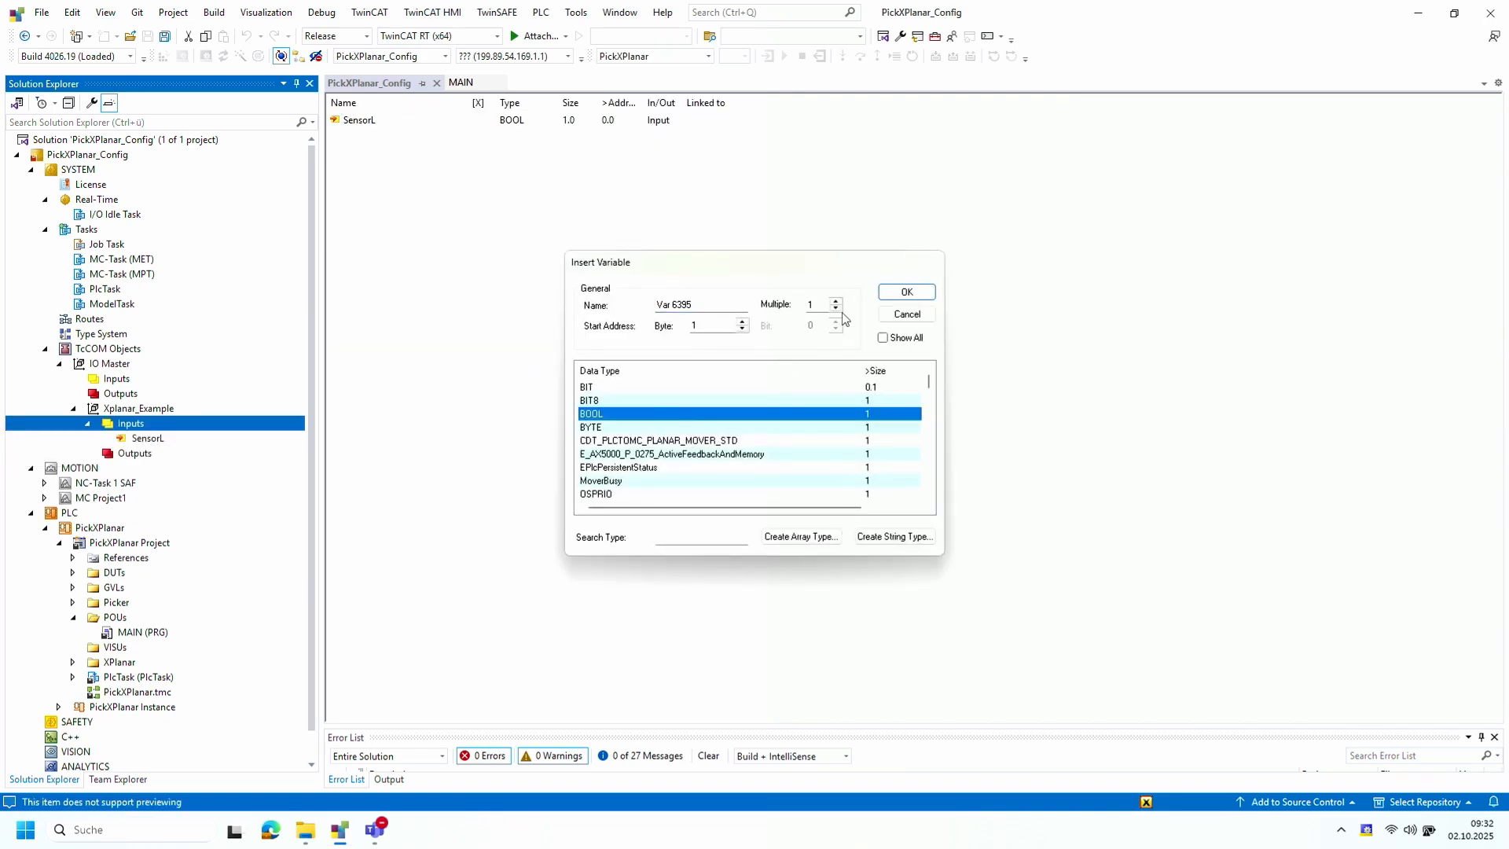
left_click(698, 305)
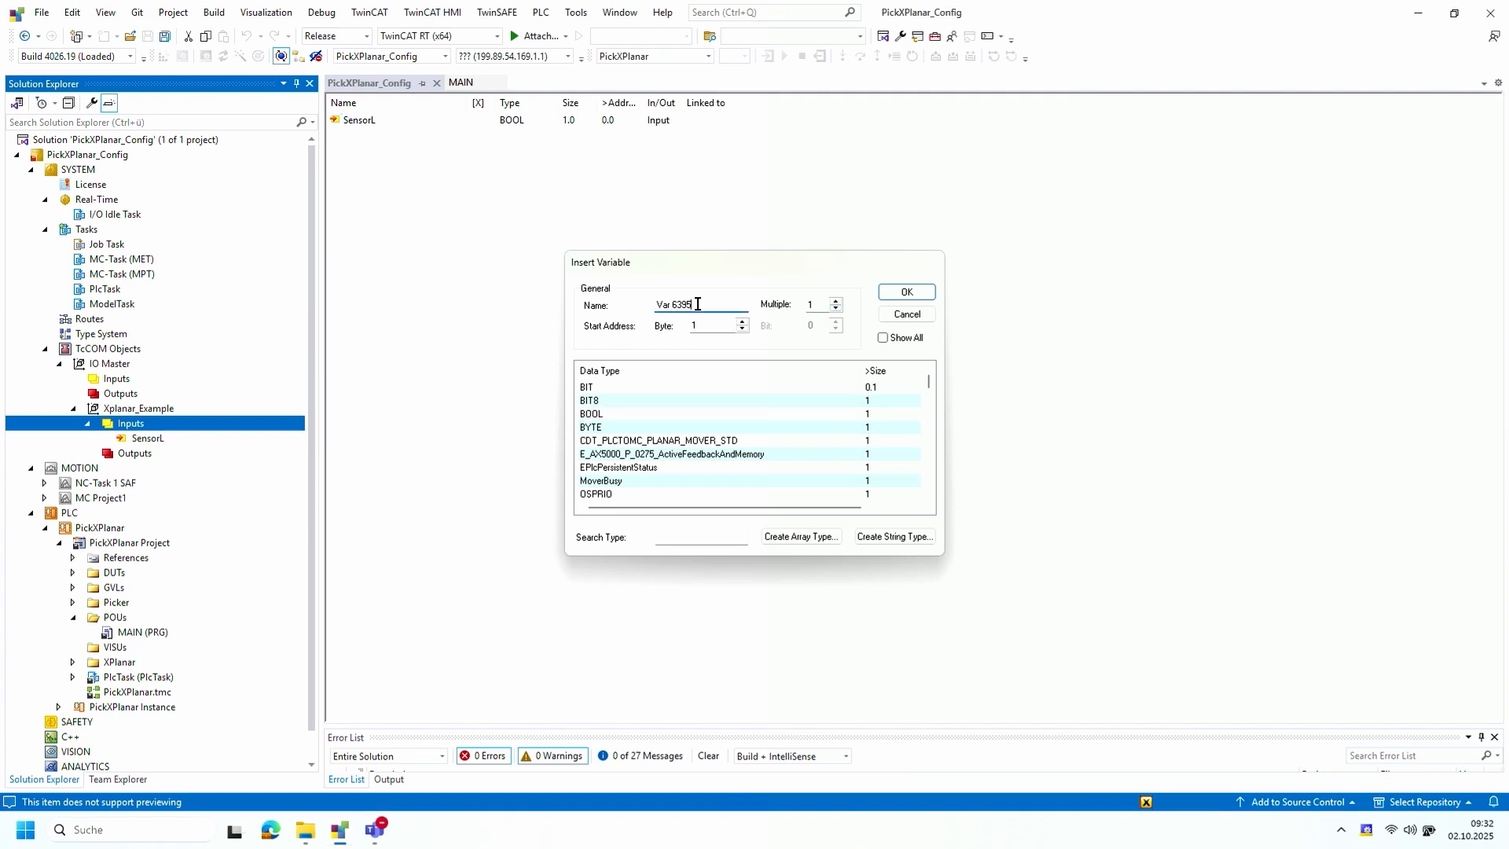
type("SensorR")
left_click(712, 414)
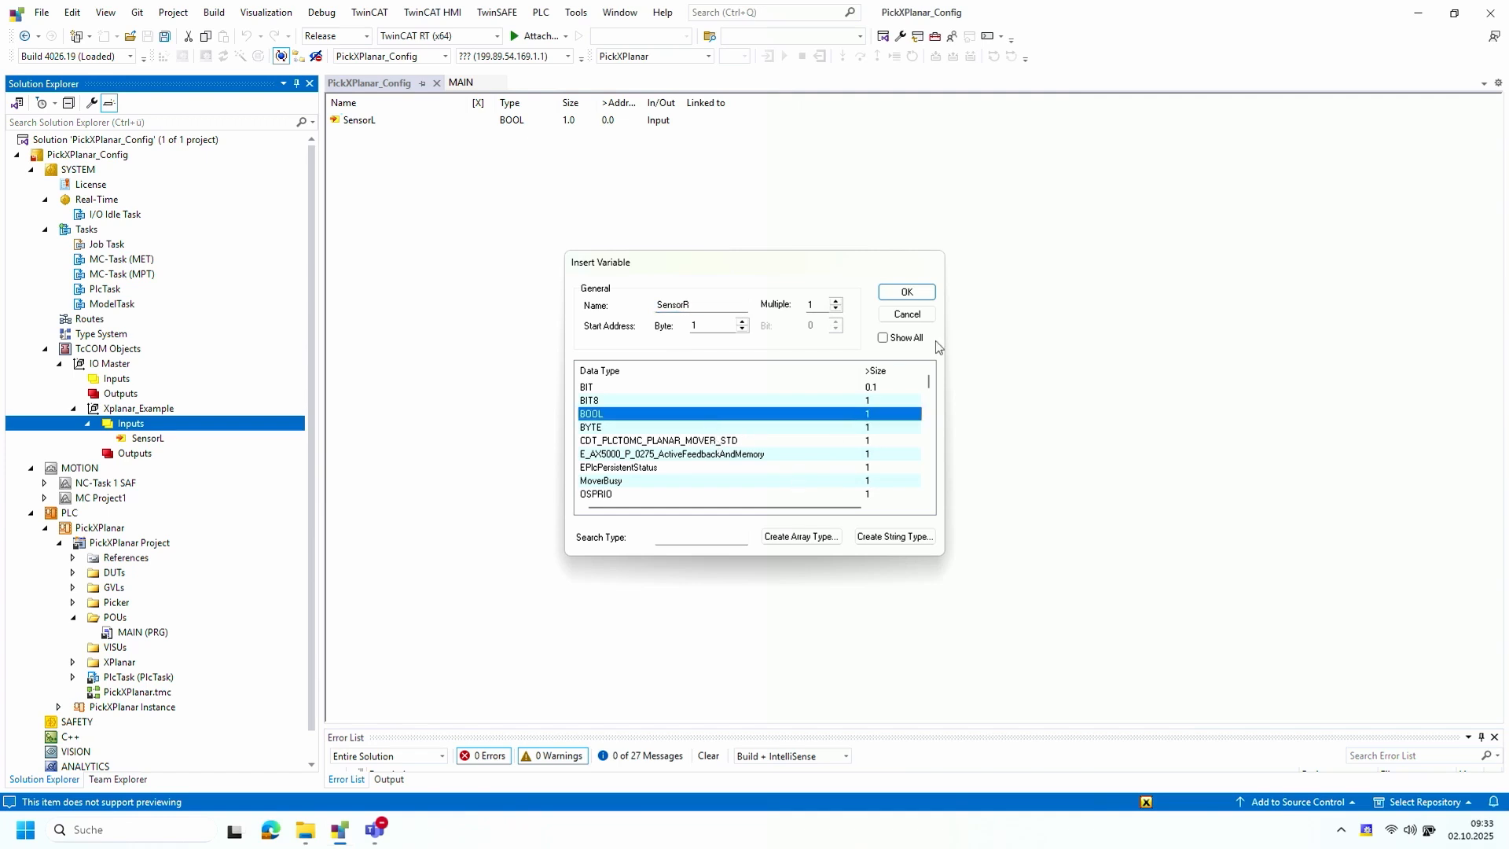
left_click(906, 292)
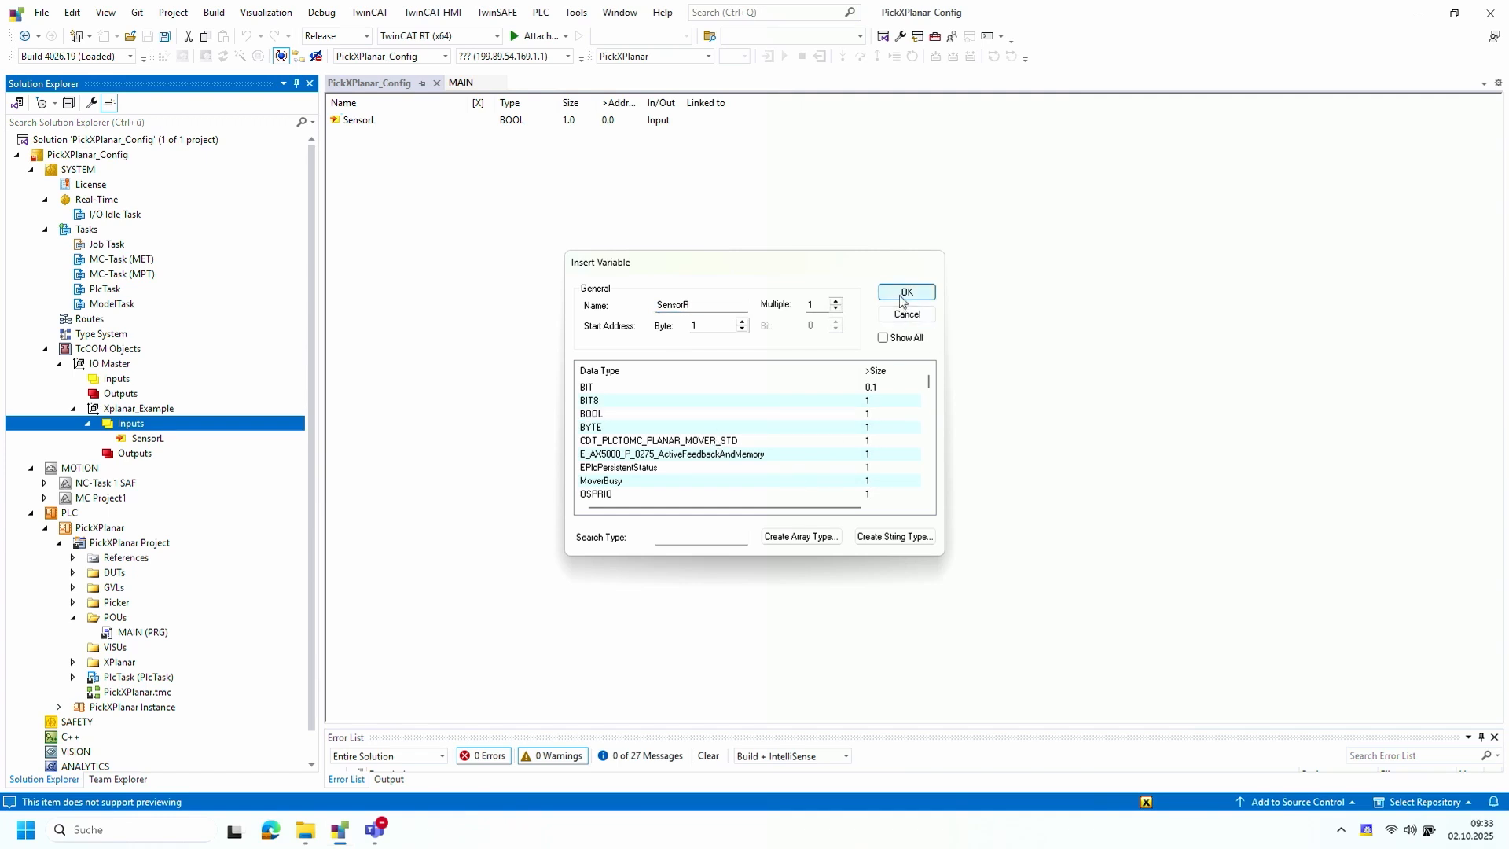
Link the SensorL input to the PLC variable MAIN.bLightBarrier1Bulb1
left_click(186, 437)
right_click(187, 437)
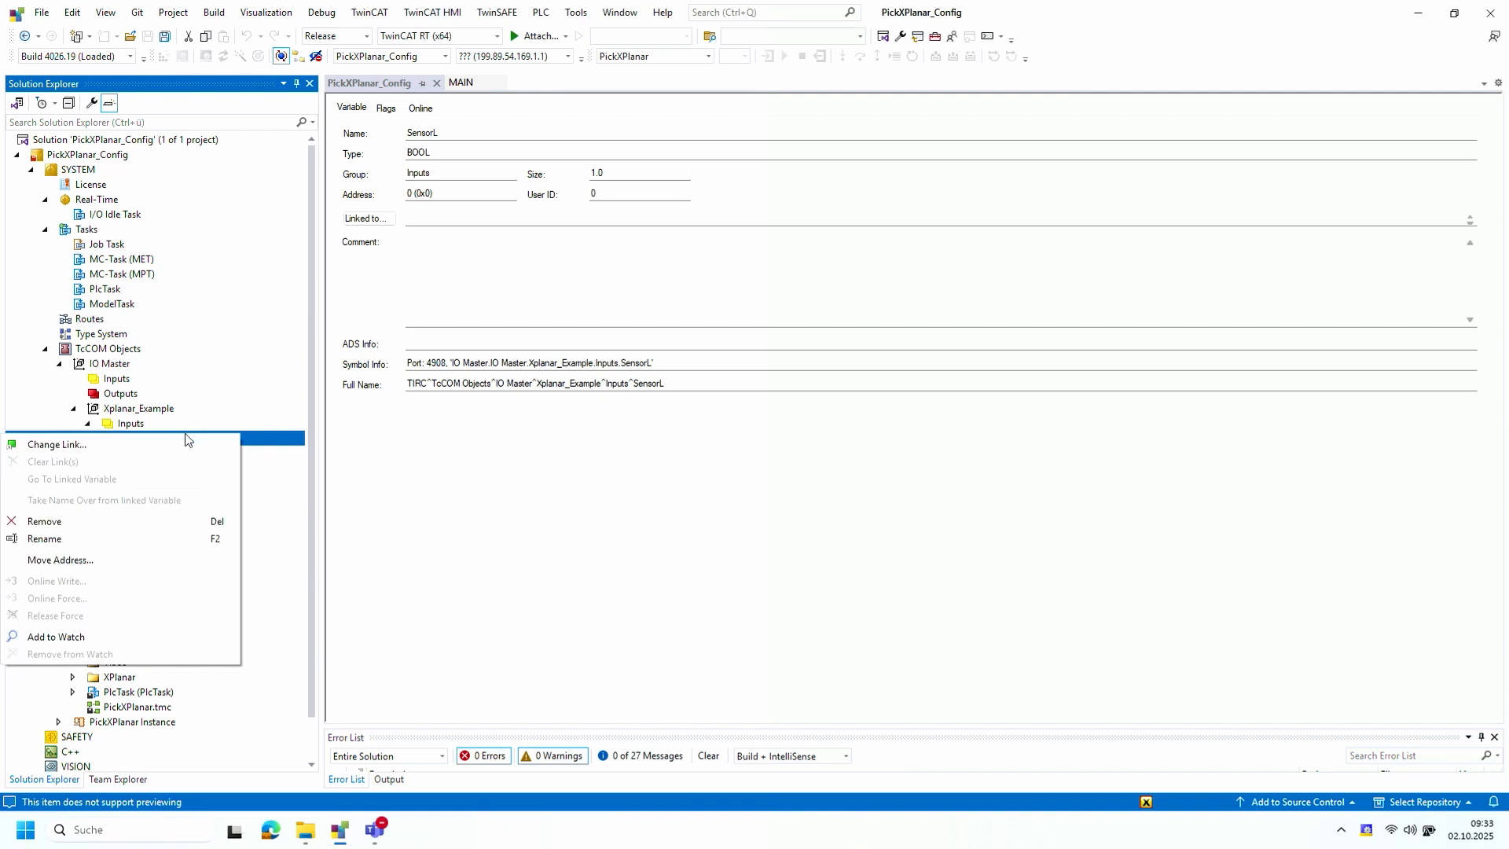
left_click(186, 441)
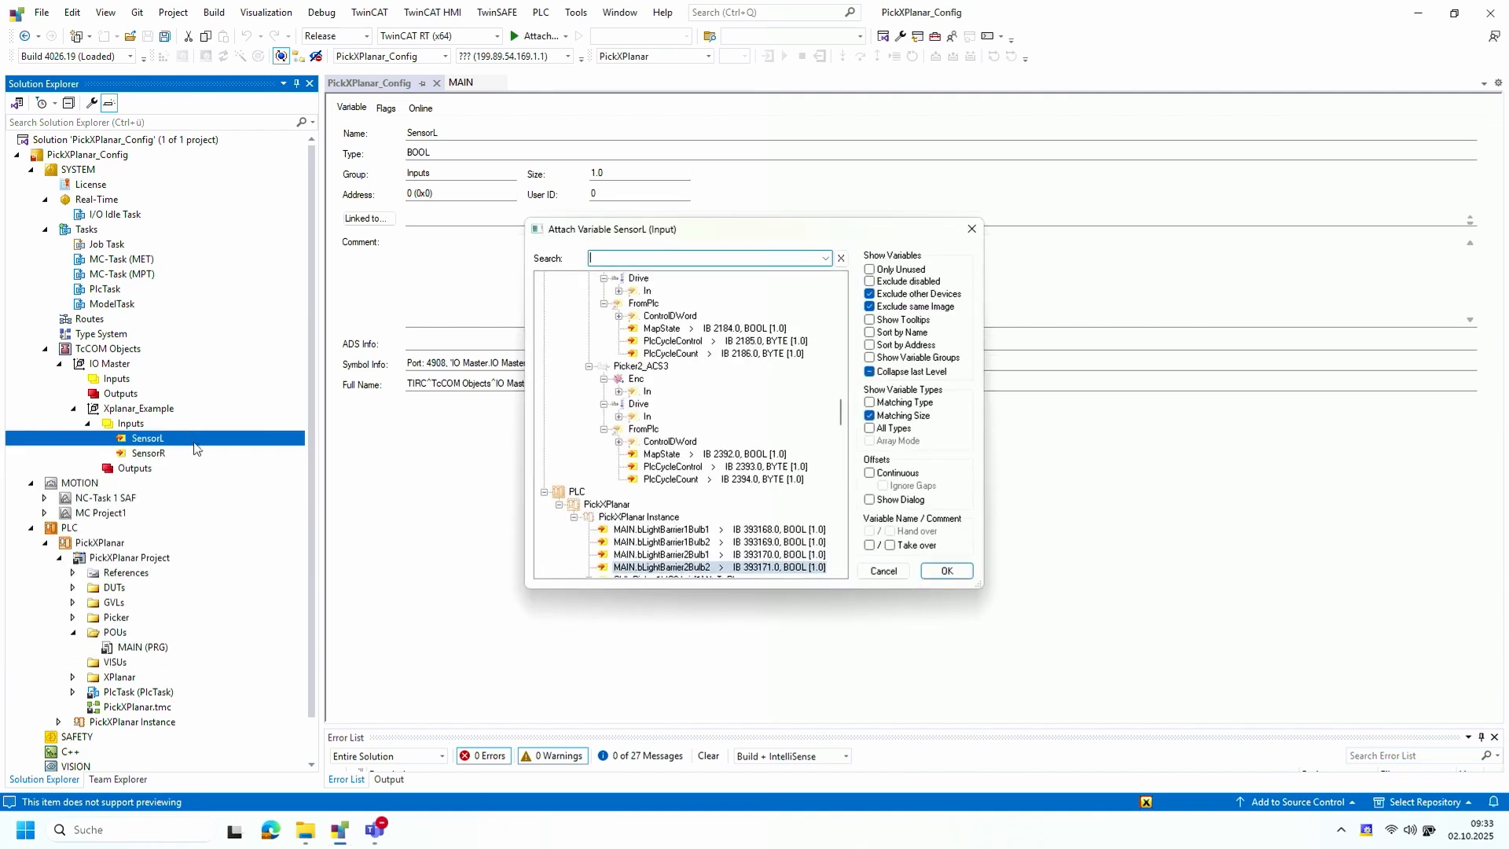
left_click(741, 529)
left_click(946, 571)
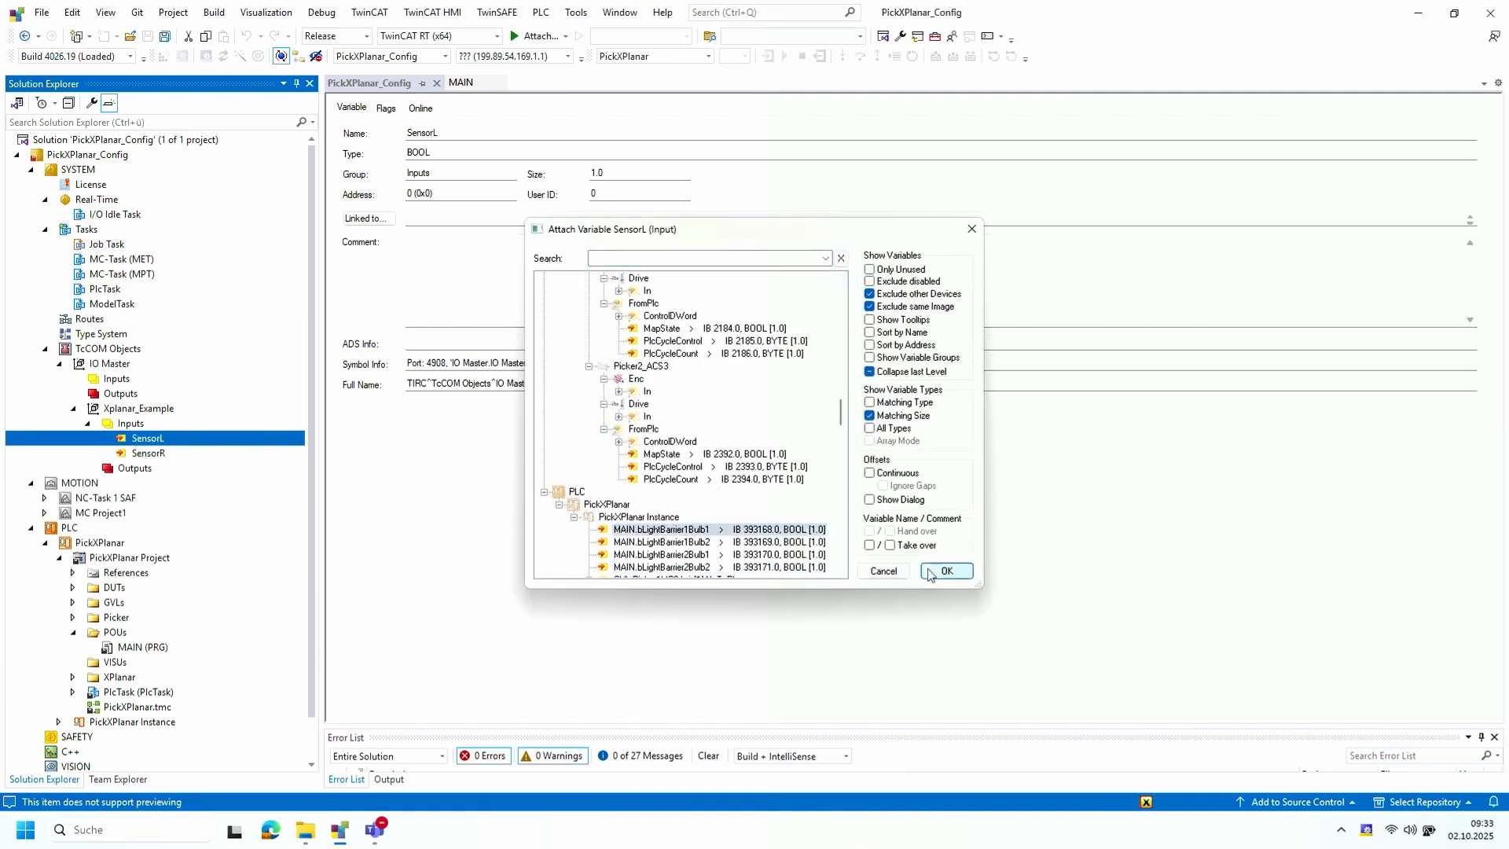
Link the SensorR input to the PLC variable MAIN.bLightBarrier2Bulb2
left_click(149, 455)
right_click(149, 459)
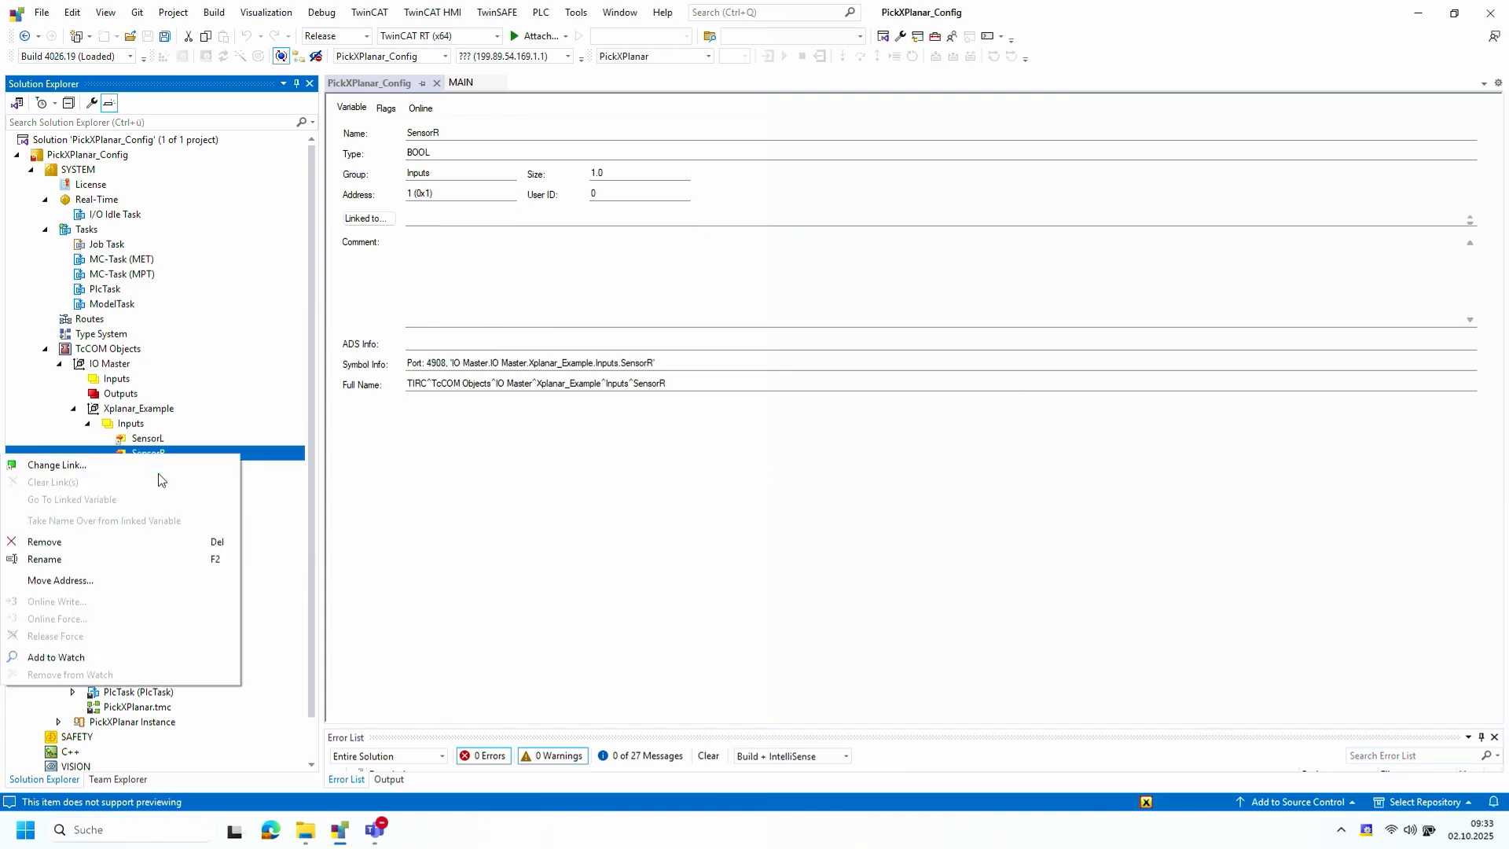
left_click(158, 465)
scroll(706, 542, "down", 1)
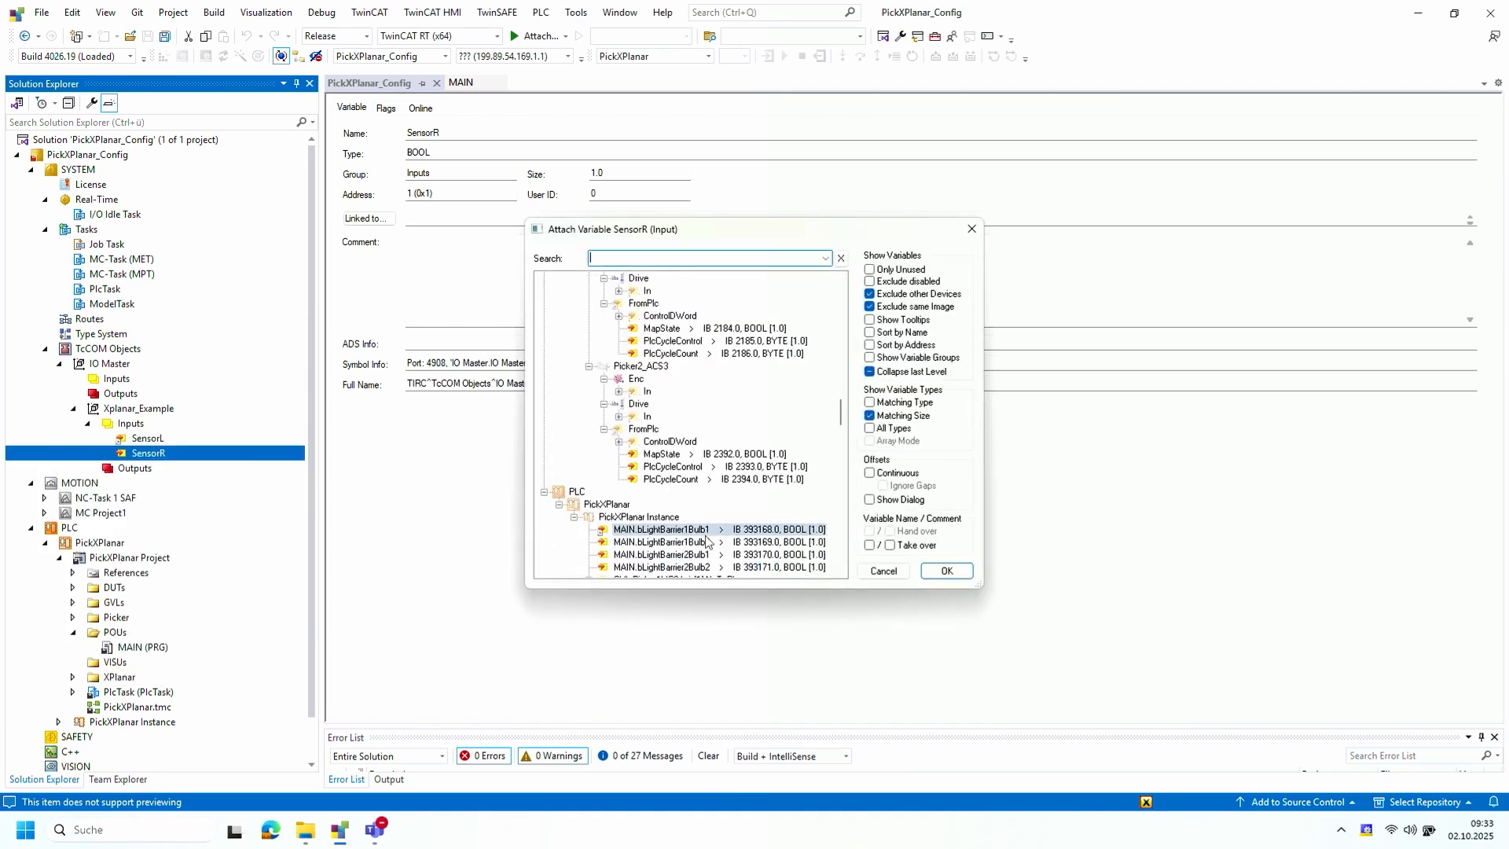
left_click(727, 568)
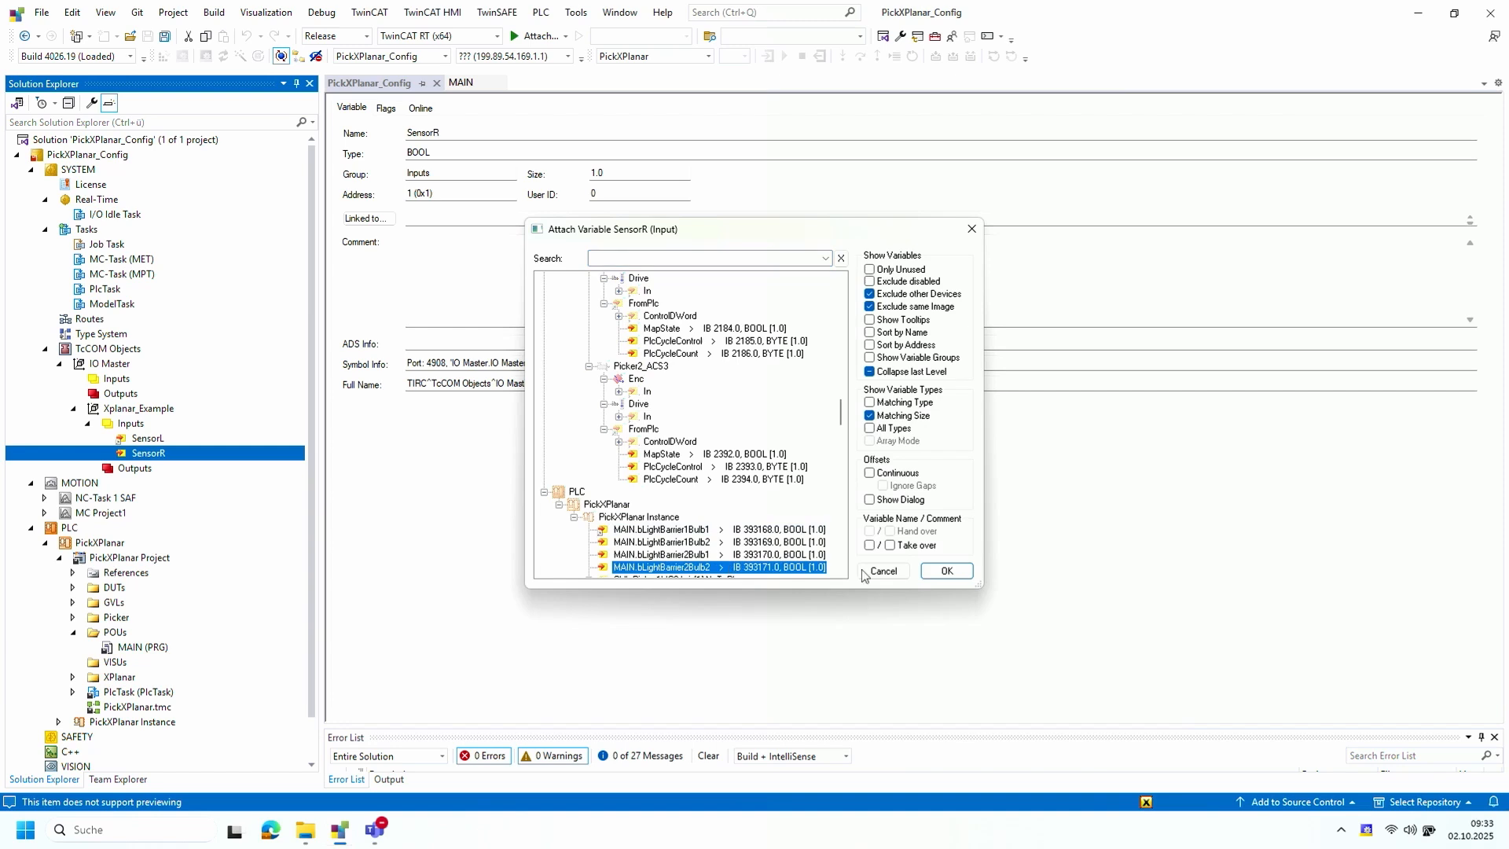
left_click(974, 575)
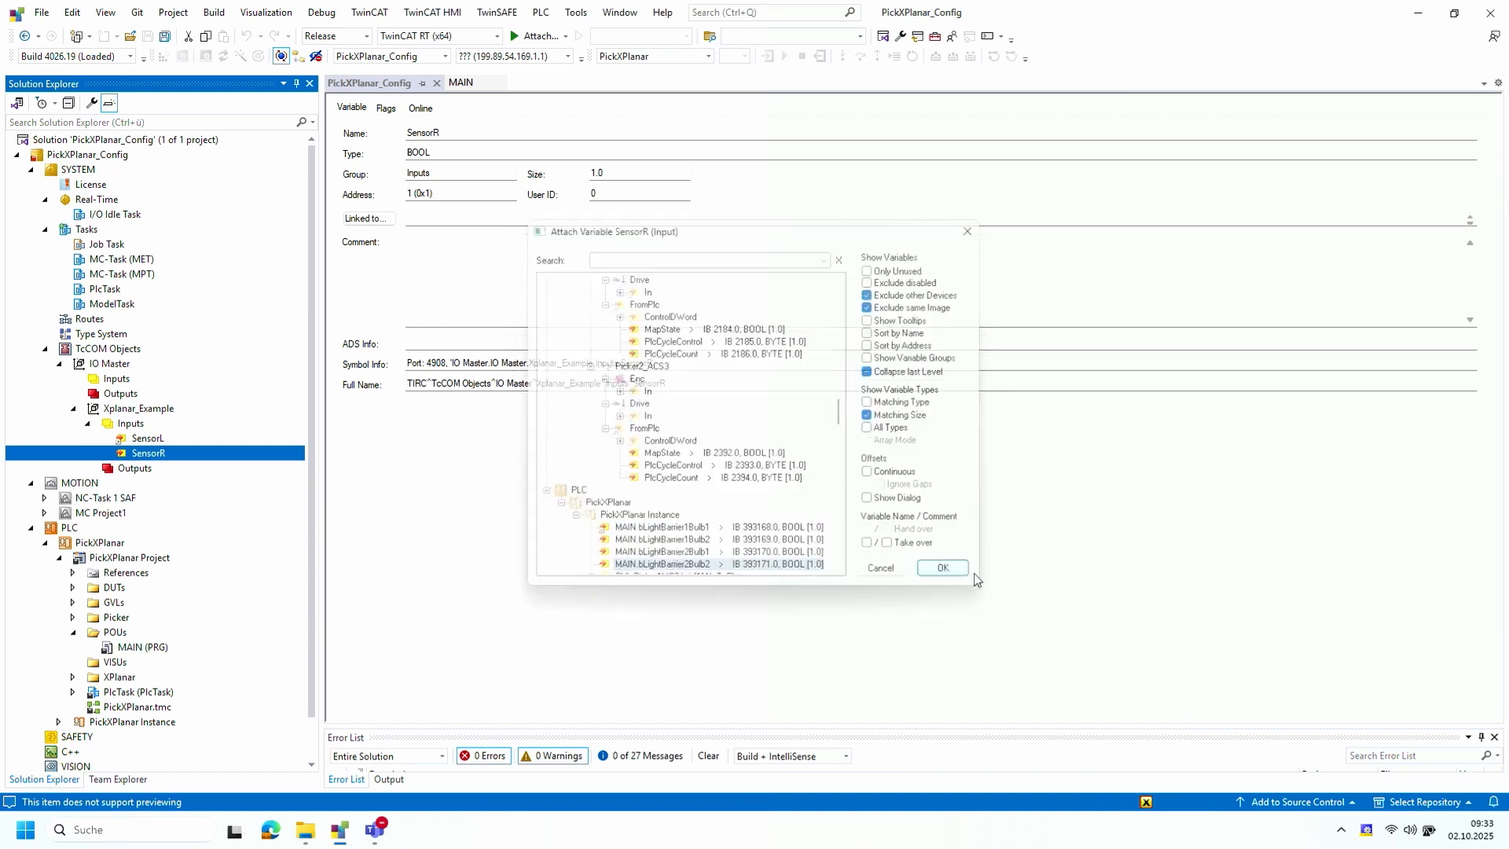
Add a SimIoGroup module as a child object of the Xplanar_Example group
left_click(129, 409)
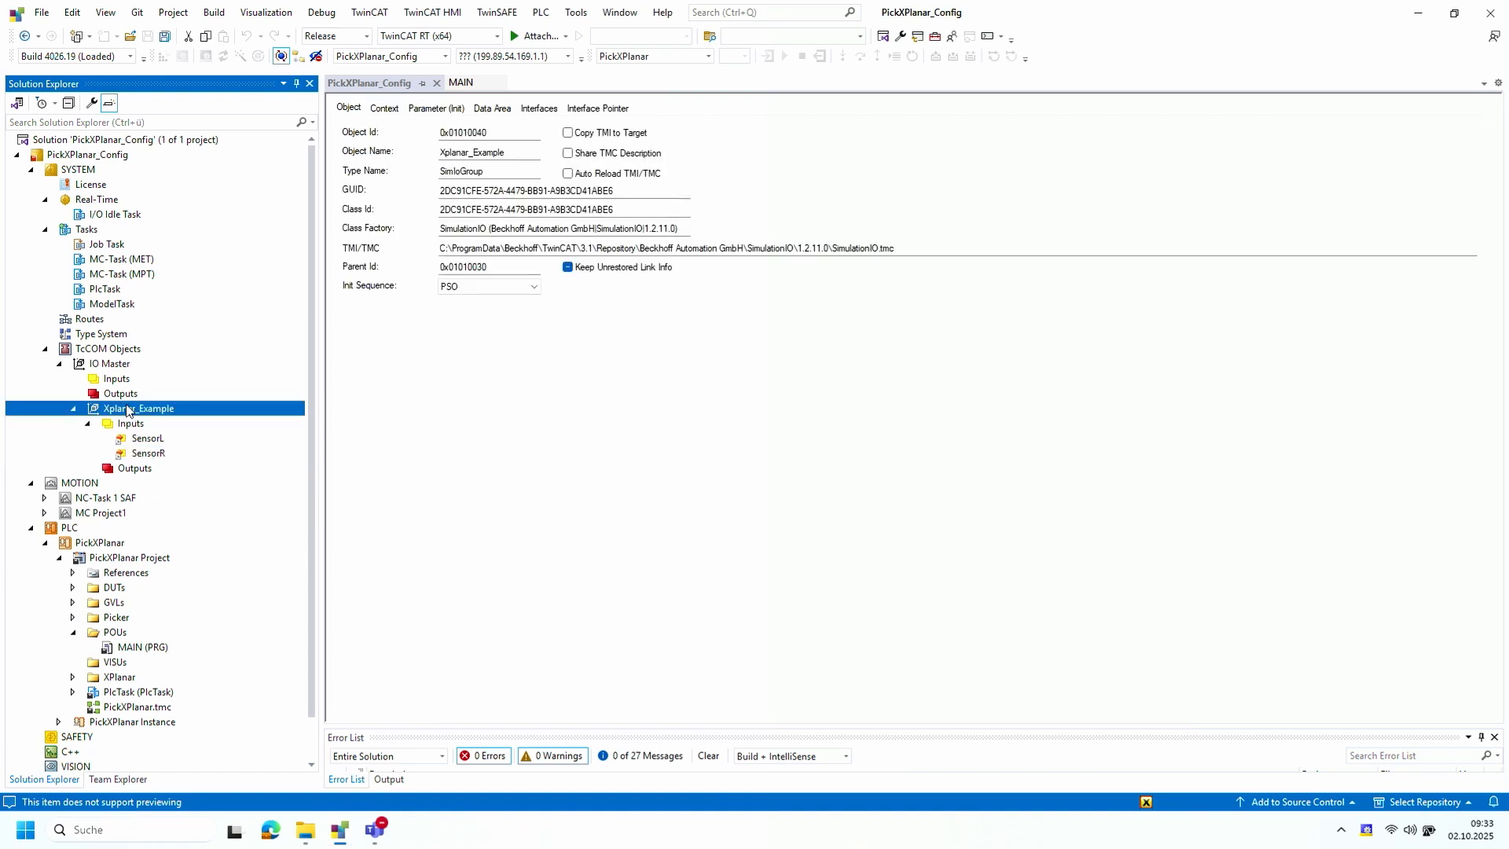
right_click(129, 409)
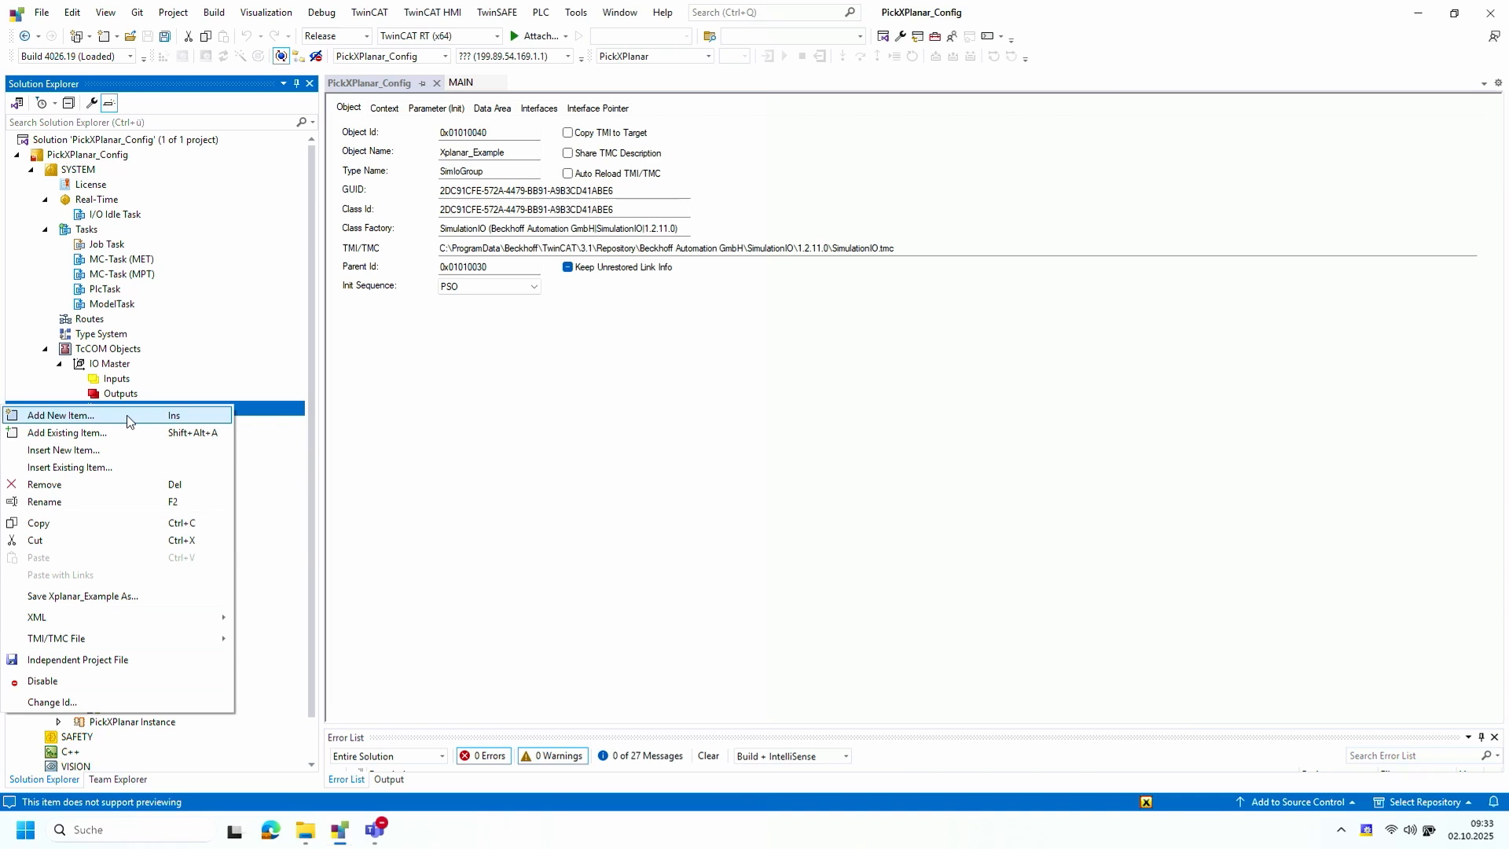
left_click(126, 414)
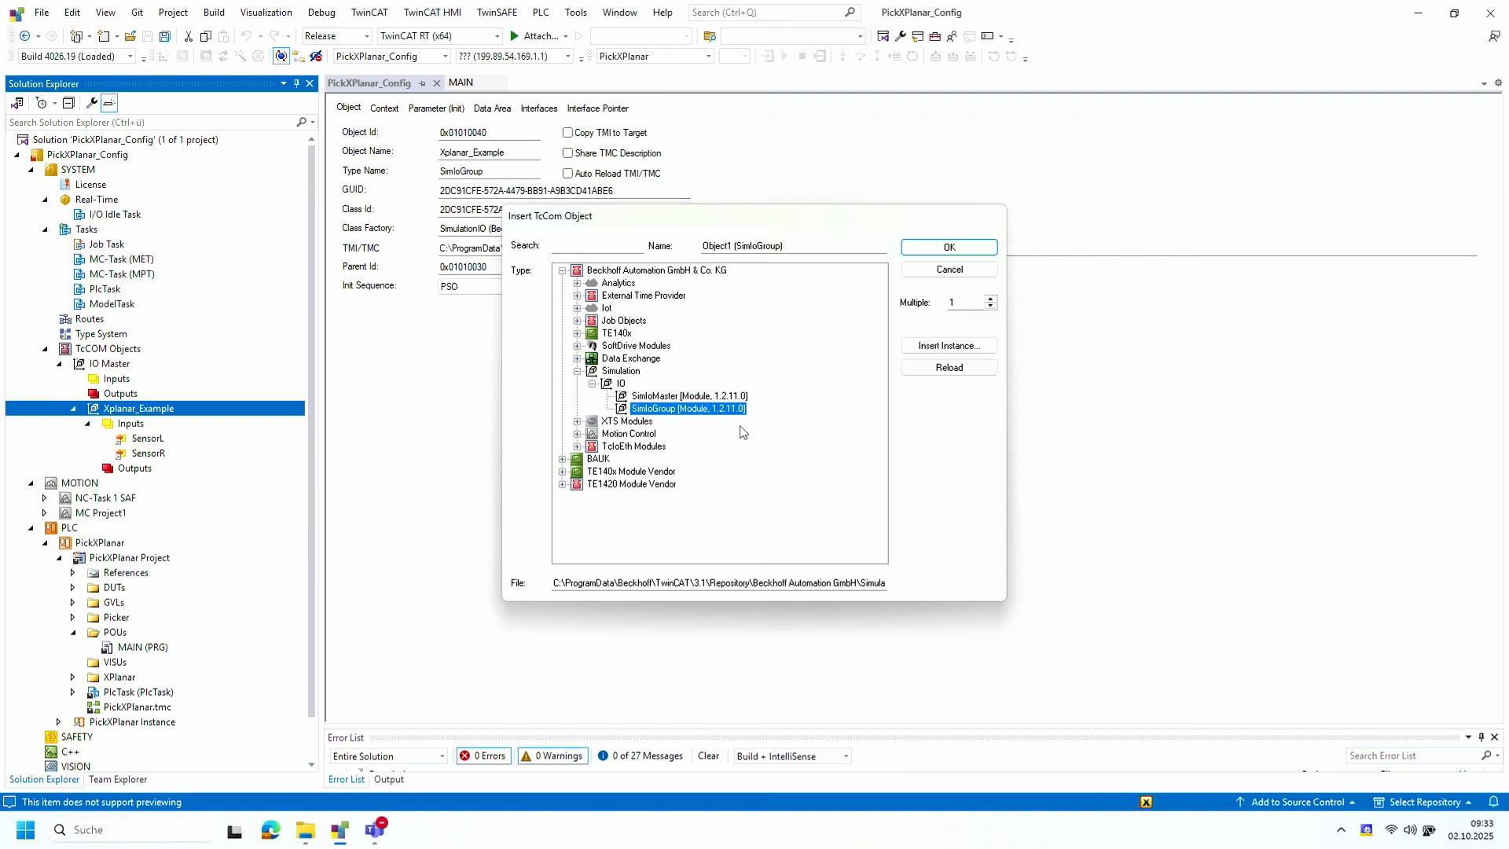
left_click(970, 253)
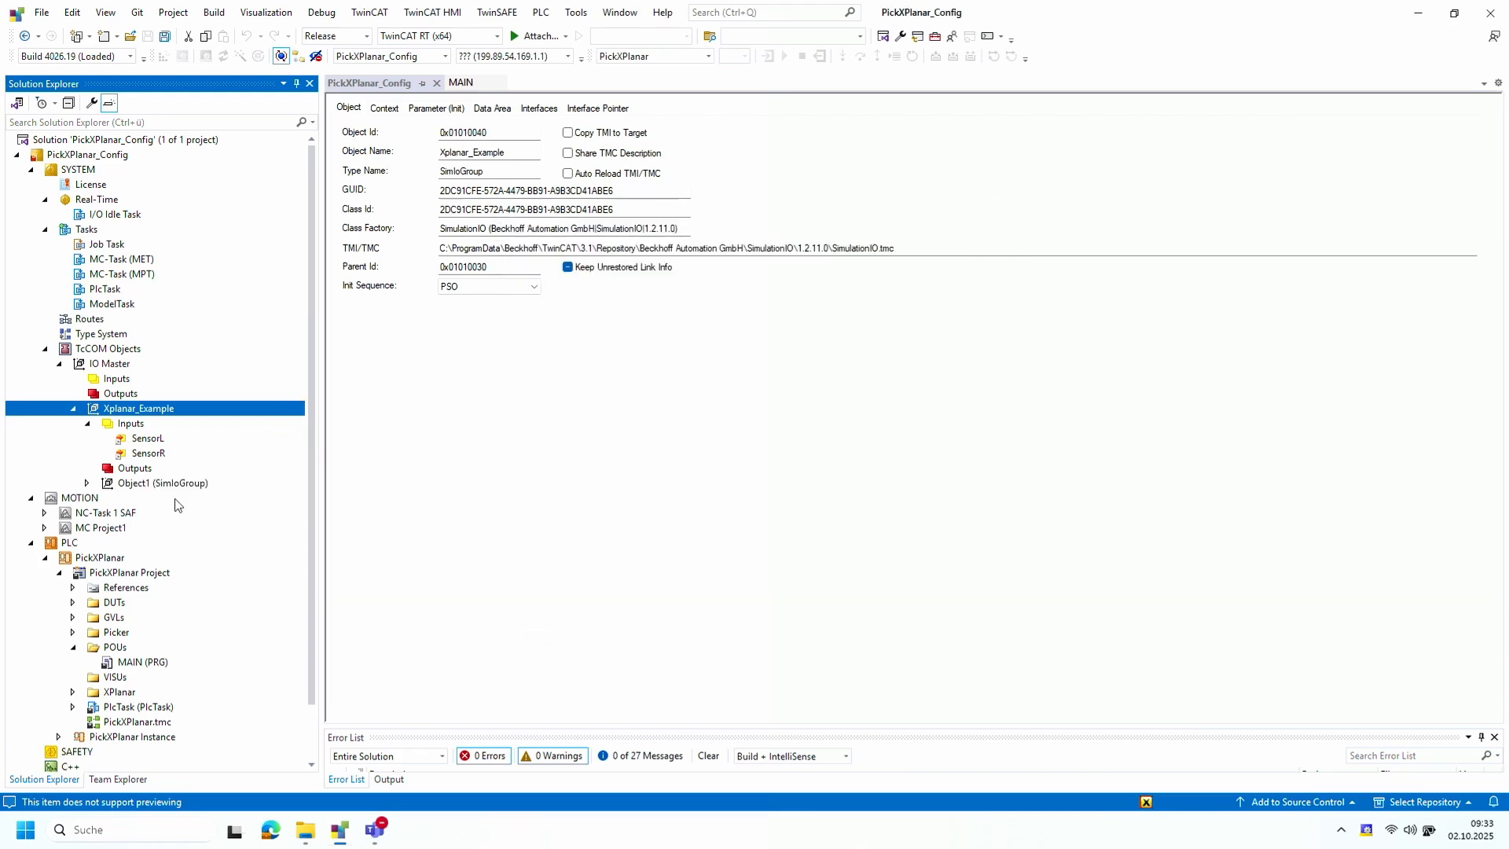
Rename the new SimIoGroup object under Xplanar_Example as DeltaPicker1
left_click(161, 483)
right_click(159, 484)
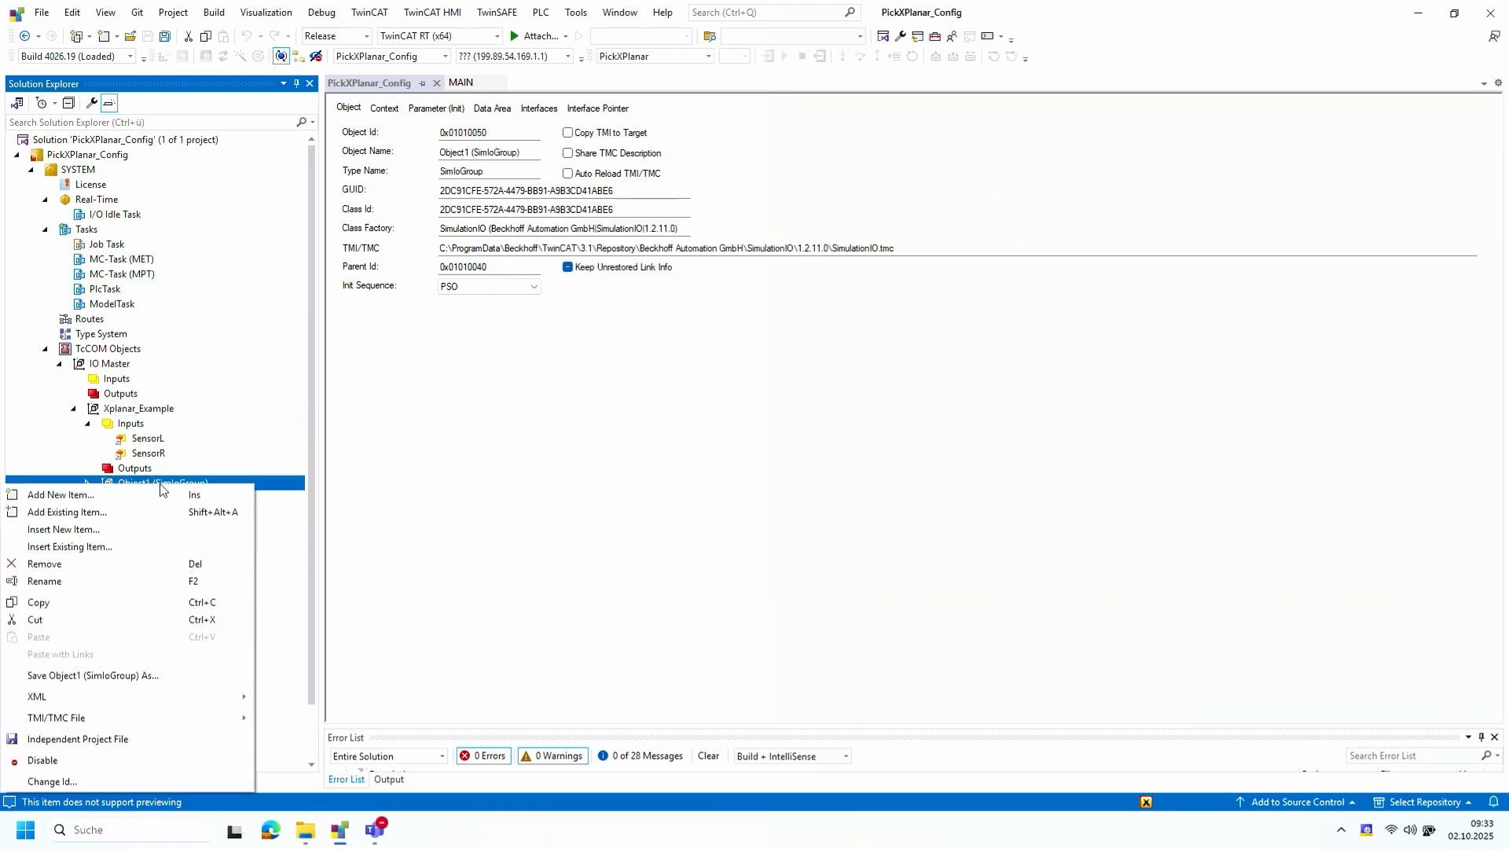
left_click(172, 581)
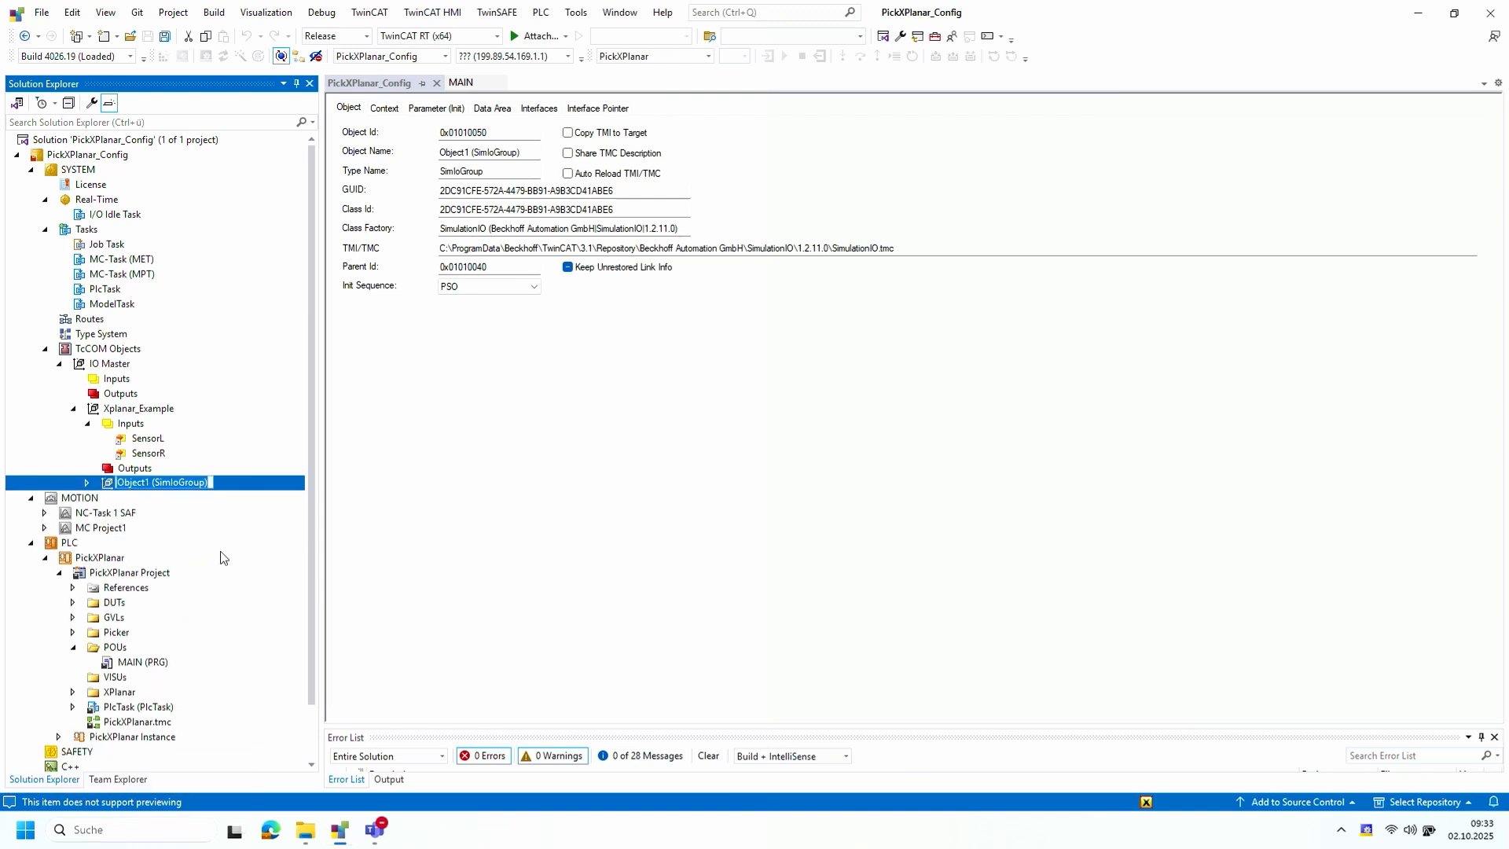
type("DeltaPic")
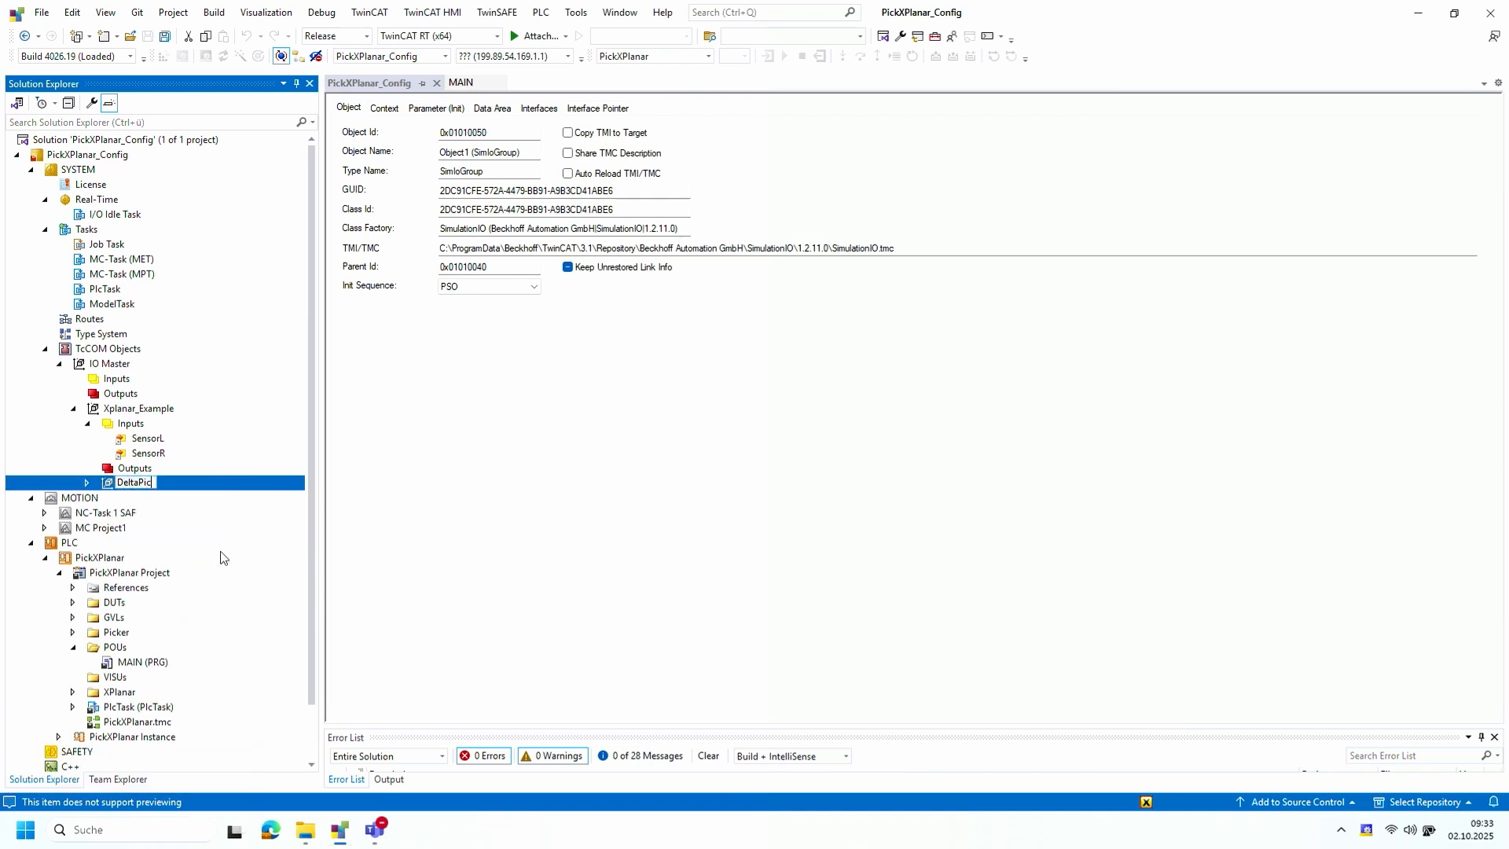
type("ker1")
key("Return")
Insert three output variables named axis_phi of type NCTOPLC_AXIS_REF in the DeltaPicker1 group
left_click(88, 483)
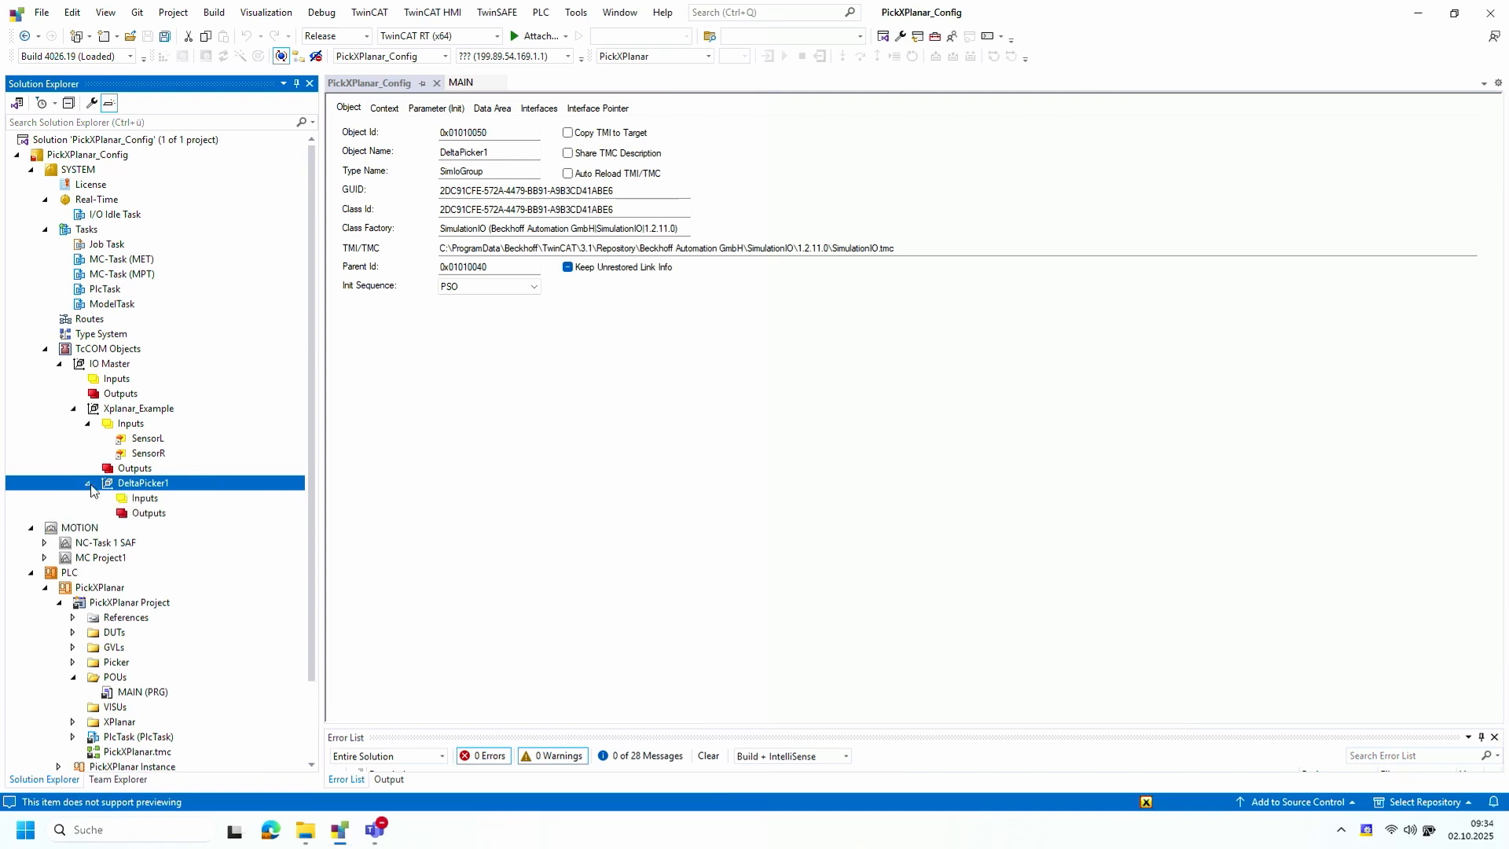
left_click(132, 514)
right_click(132, 515)
left_click(60, 524)
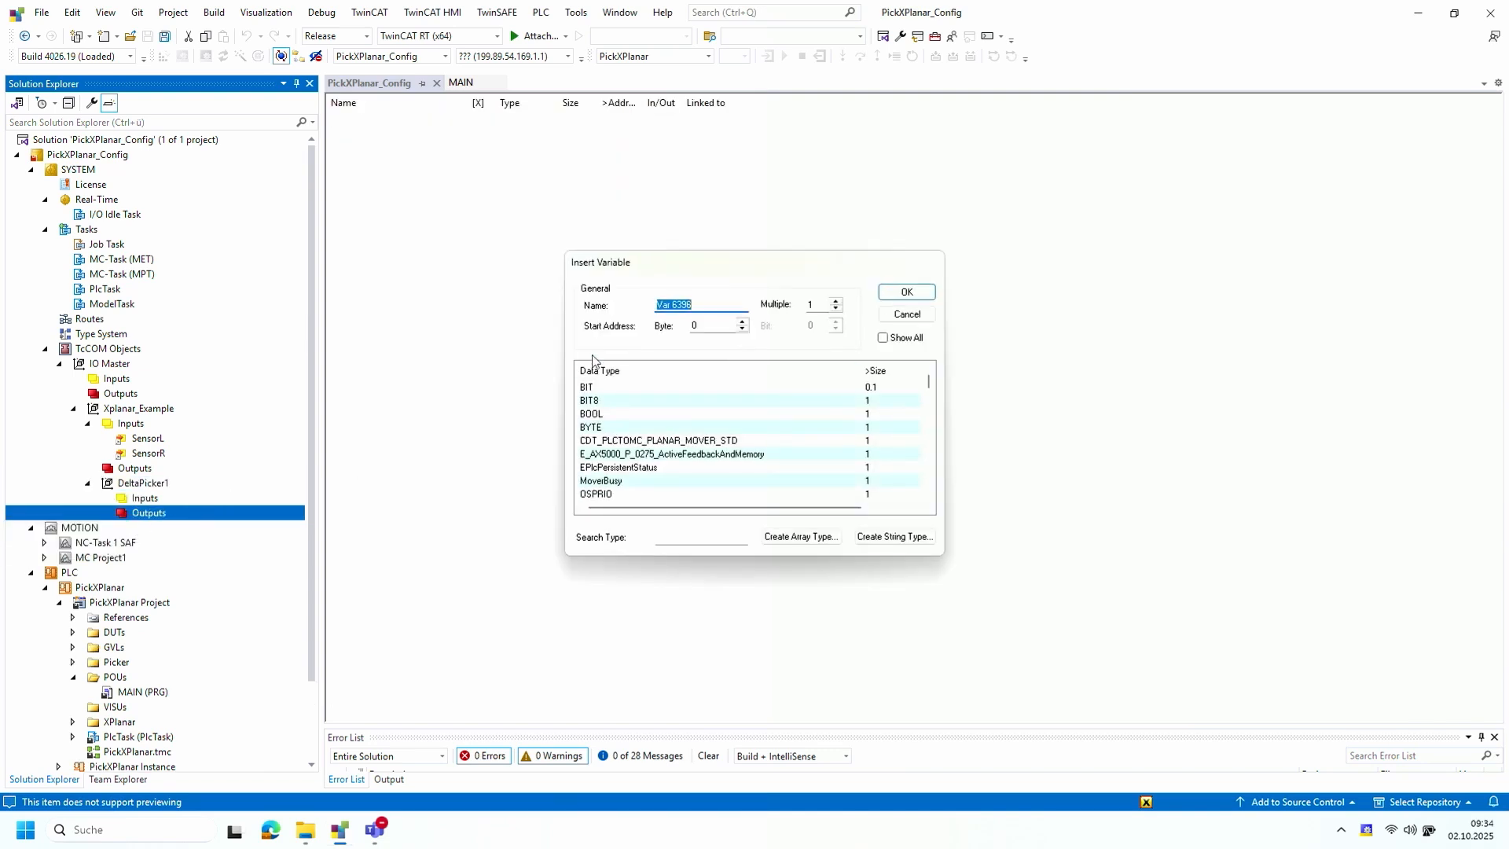
type("axis_phi")
left_click(836, 301)
left_click(836, 301)
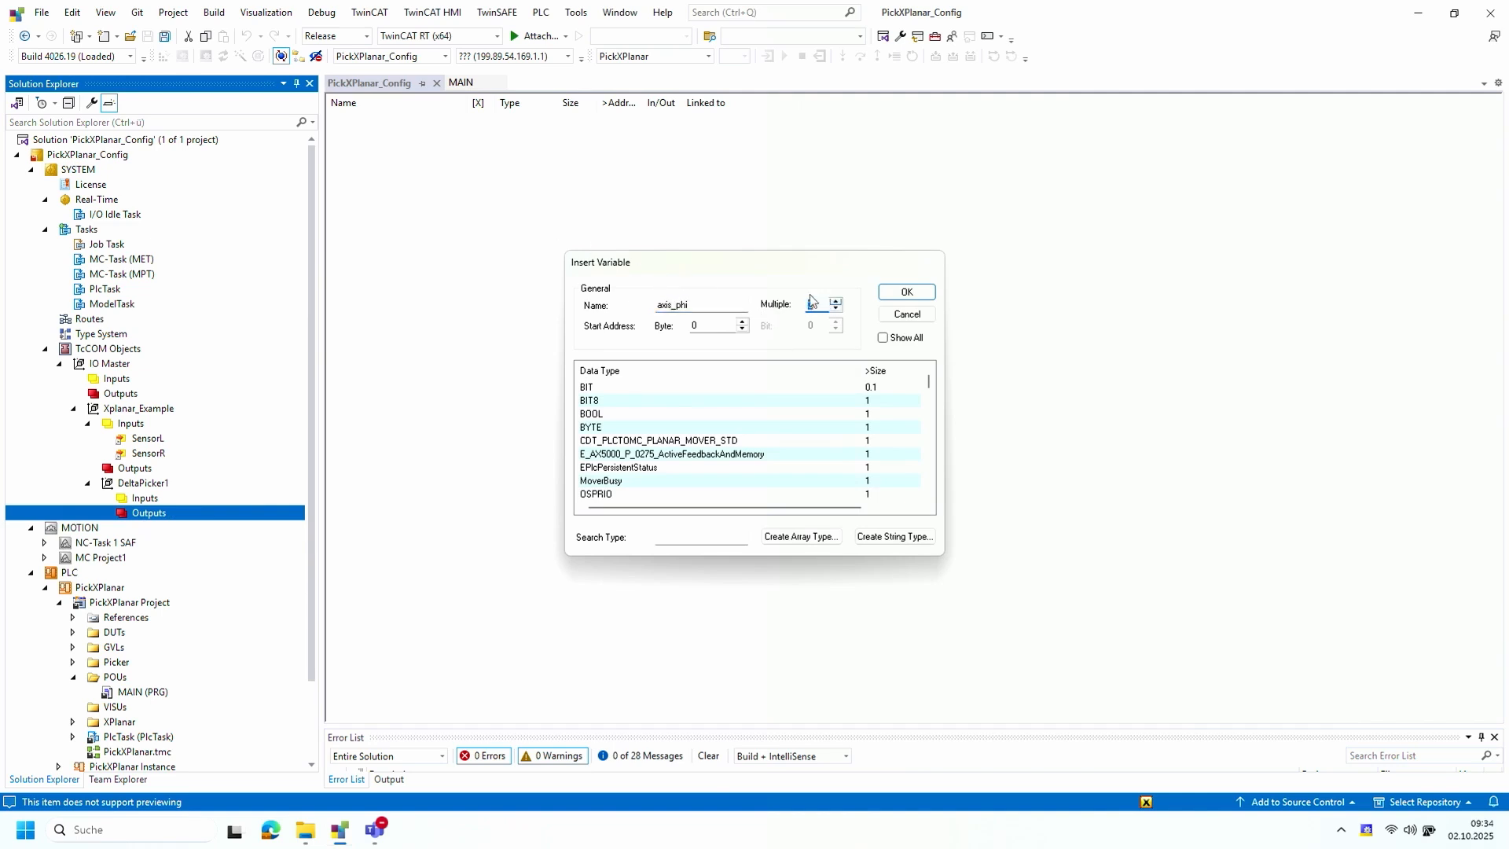
left_click(709, 537)
type("axis")
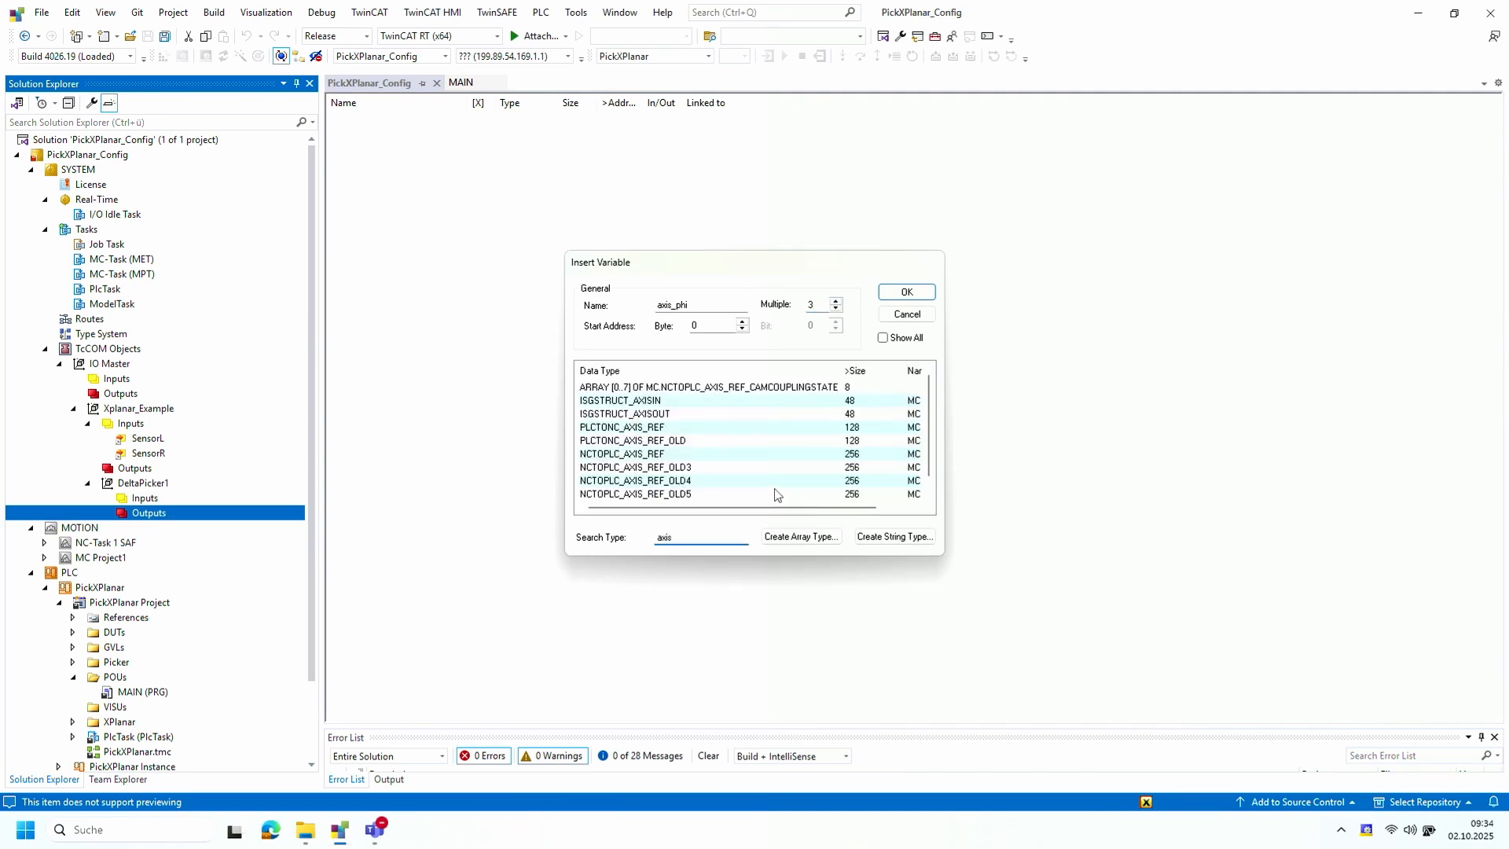
left_click(734, 454)
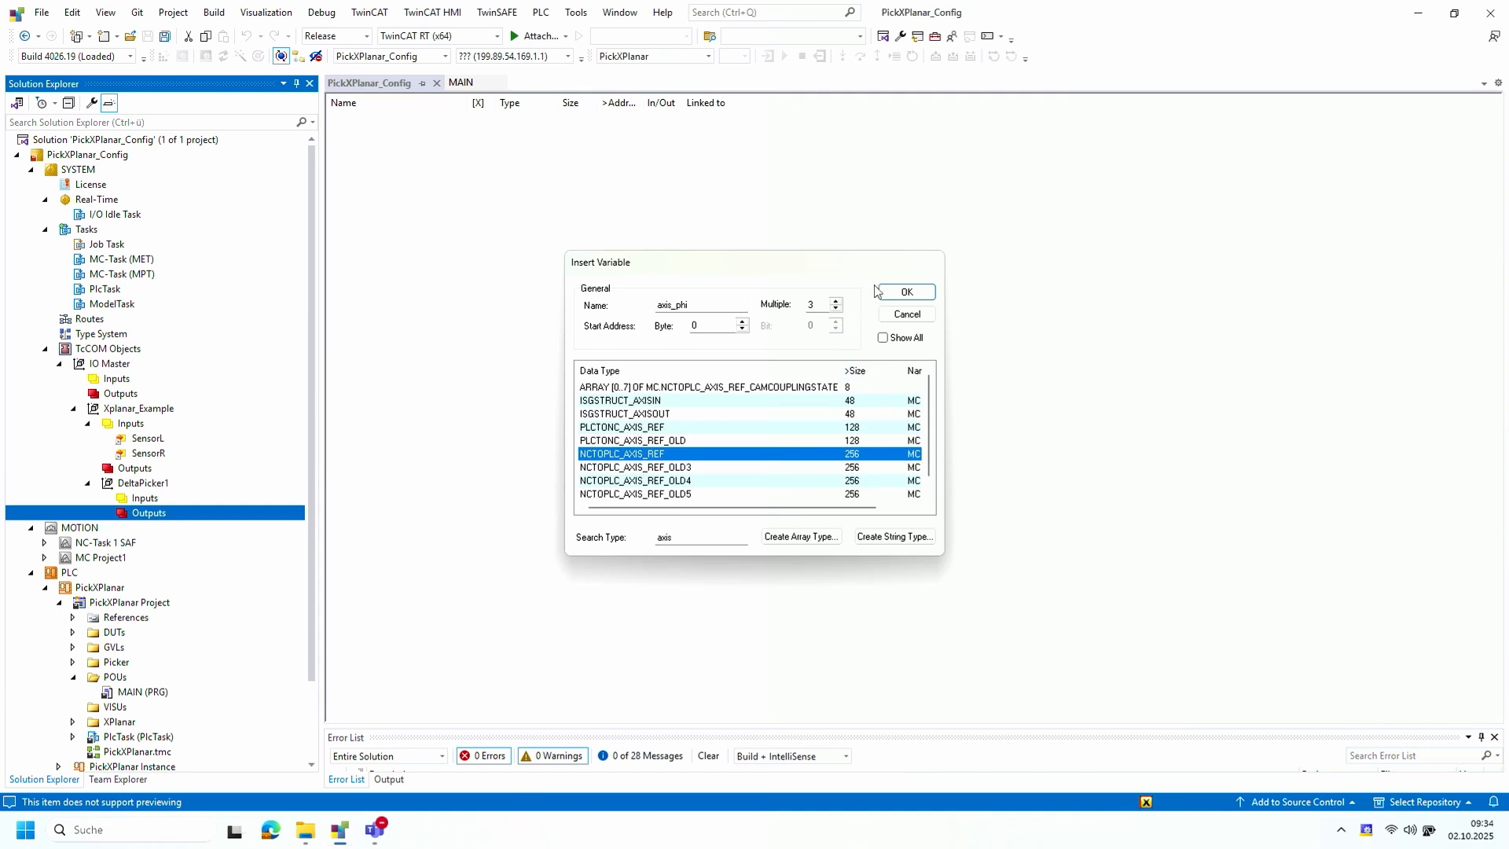
left_click(904, 292)
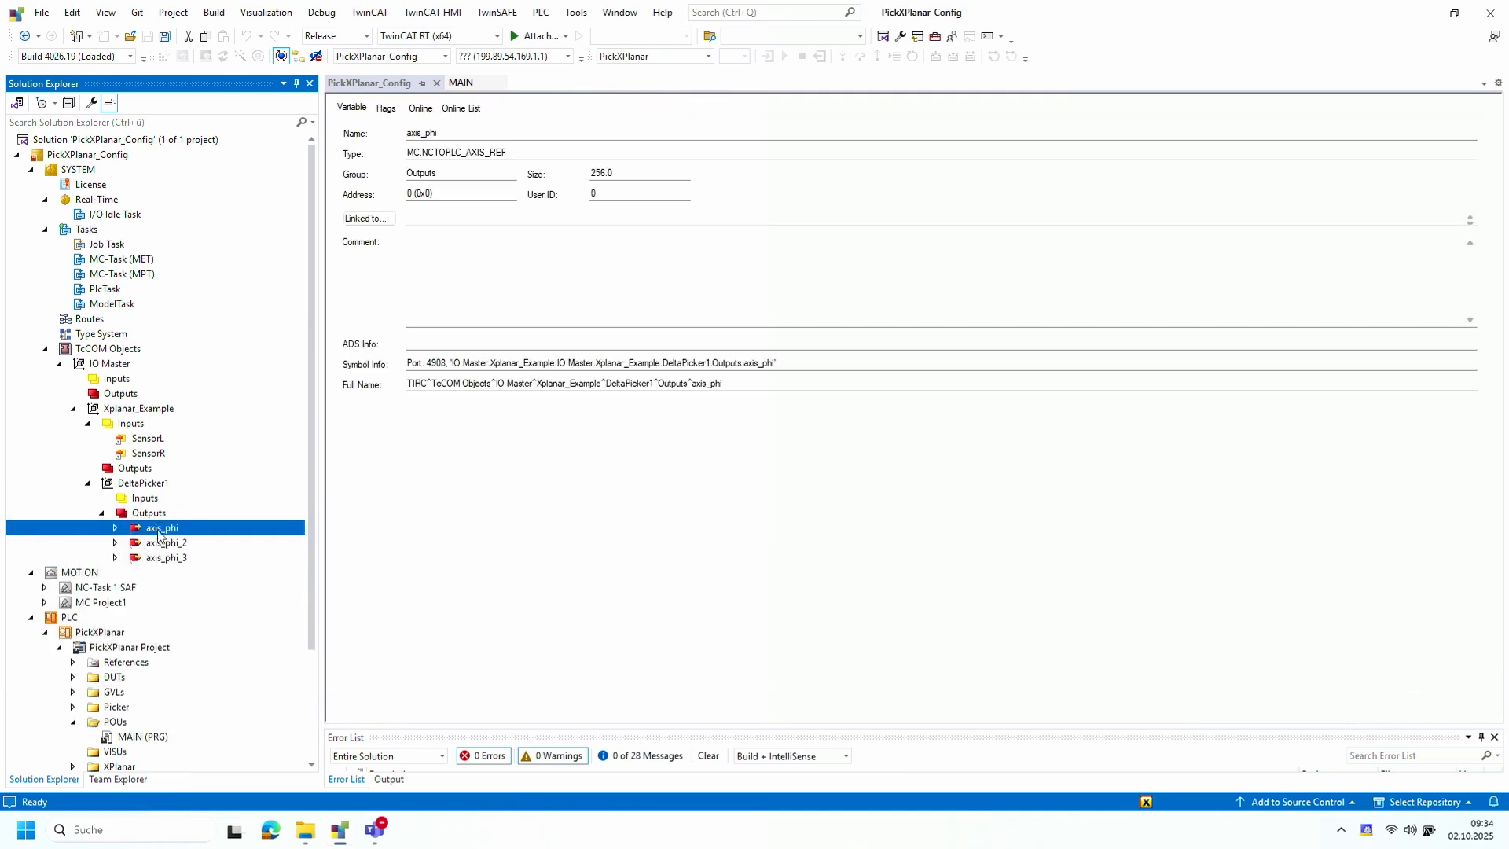
Link the axis_phi output to the ToPlc variable of the NC axis Picker1_ACS1
right_click(163, 530)
left_click(162, 535)
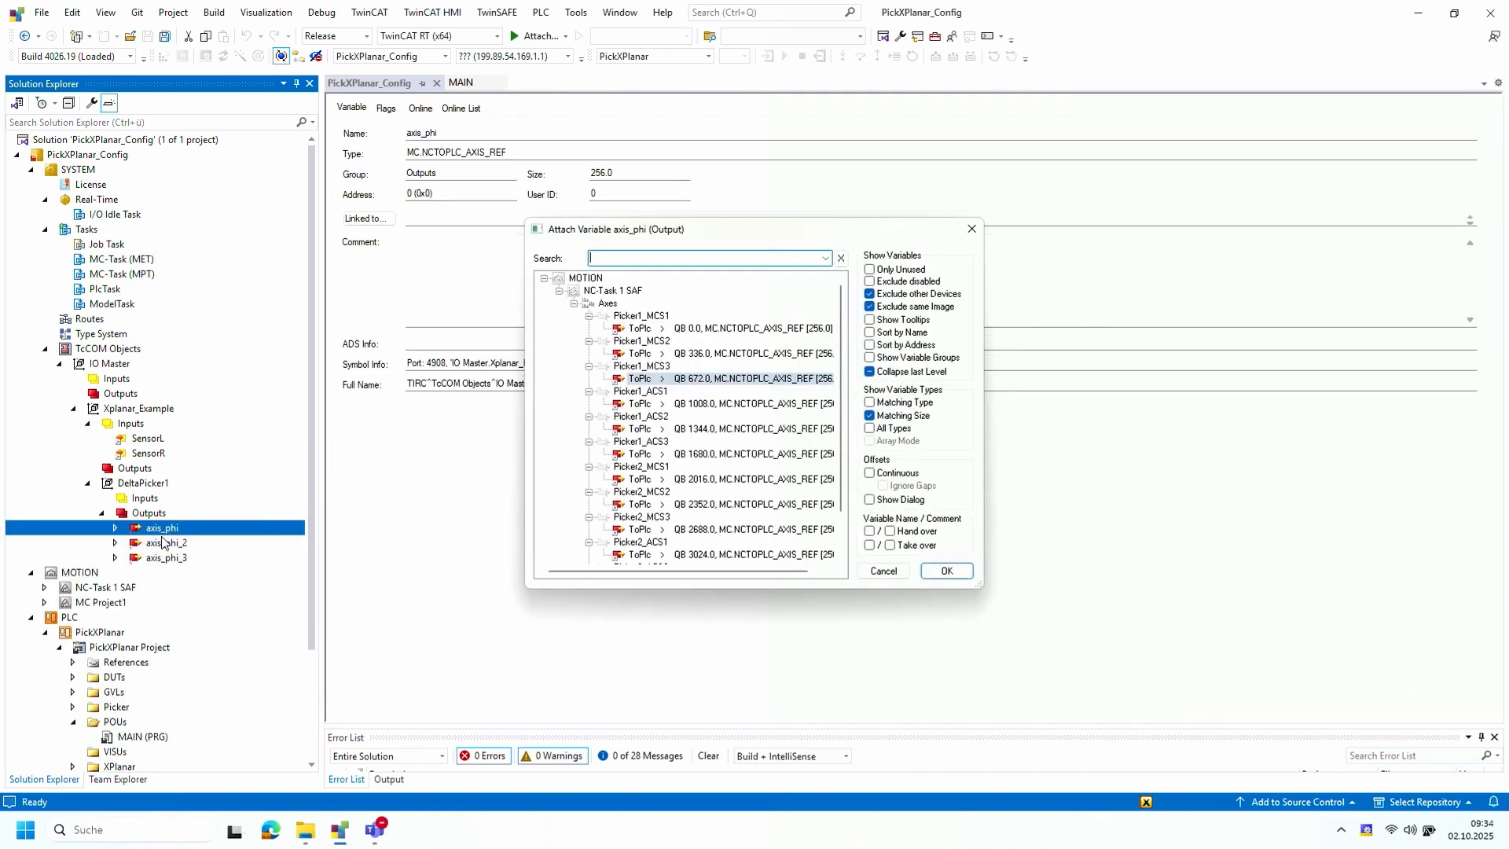
left_click(715, 405)
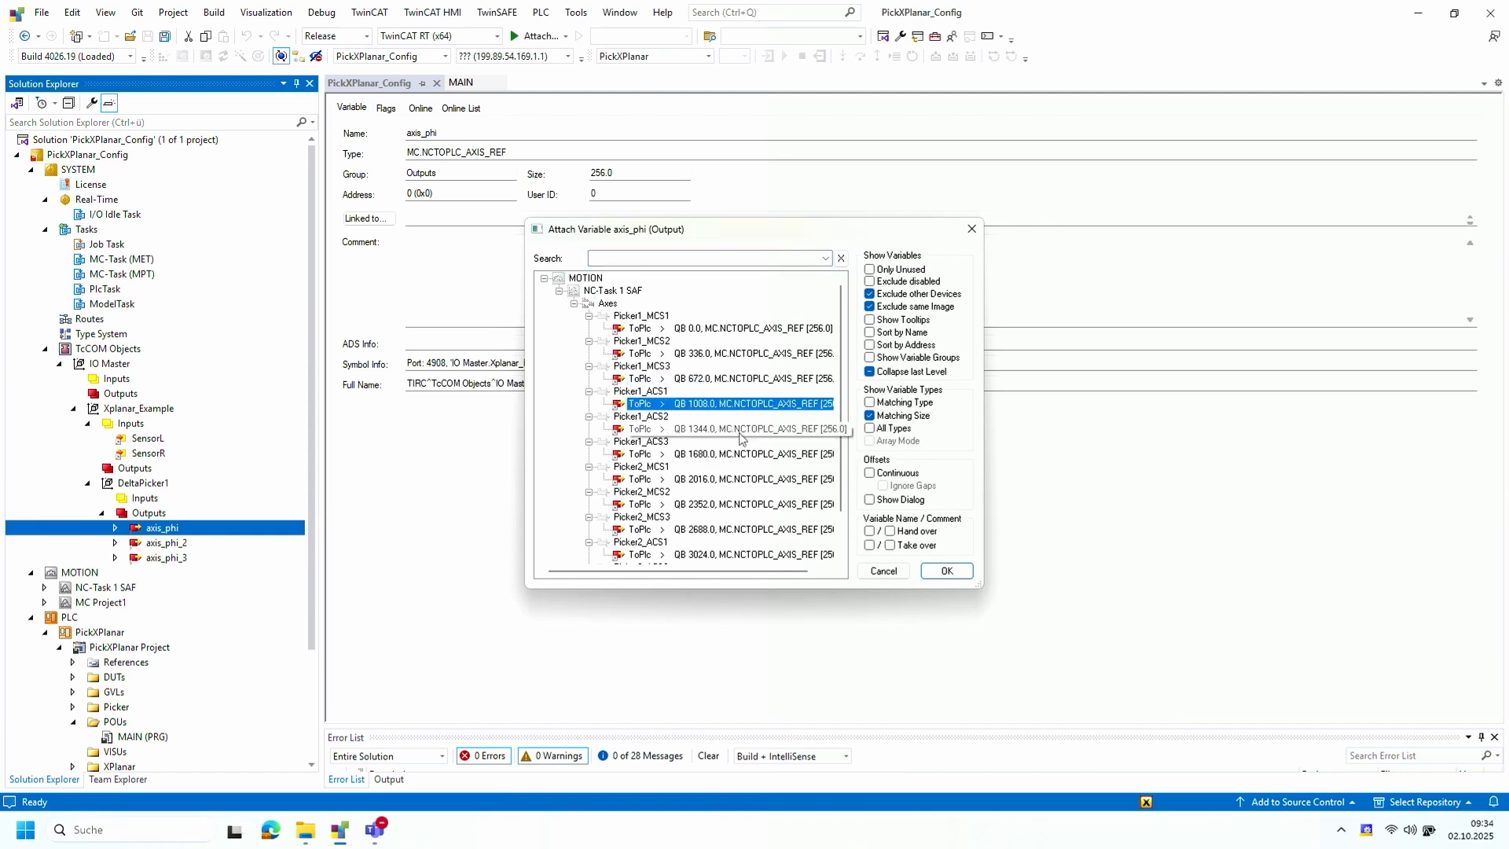
left_click(944, 571)
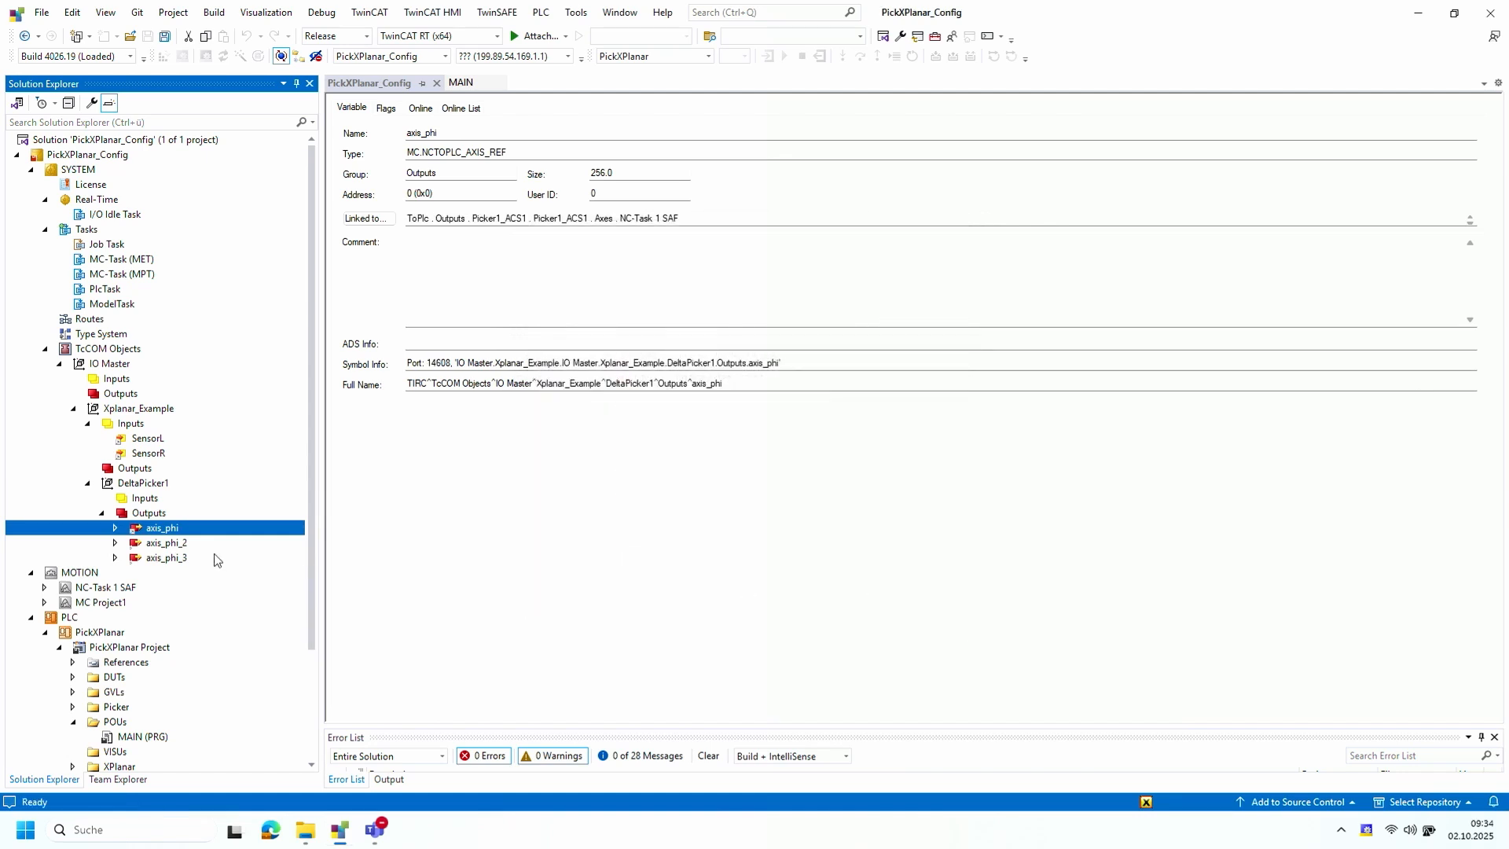
Link the axis_phi_2 output to the ToPlc variable of the NC axis Picker1_ACS2
left_click(191, 547)
right_click(190, 548)
left_click(191, 550)
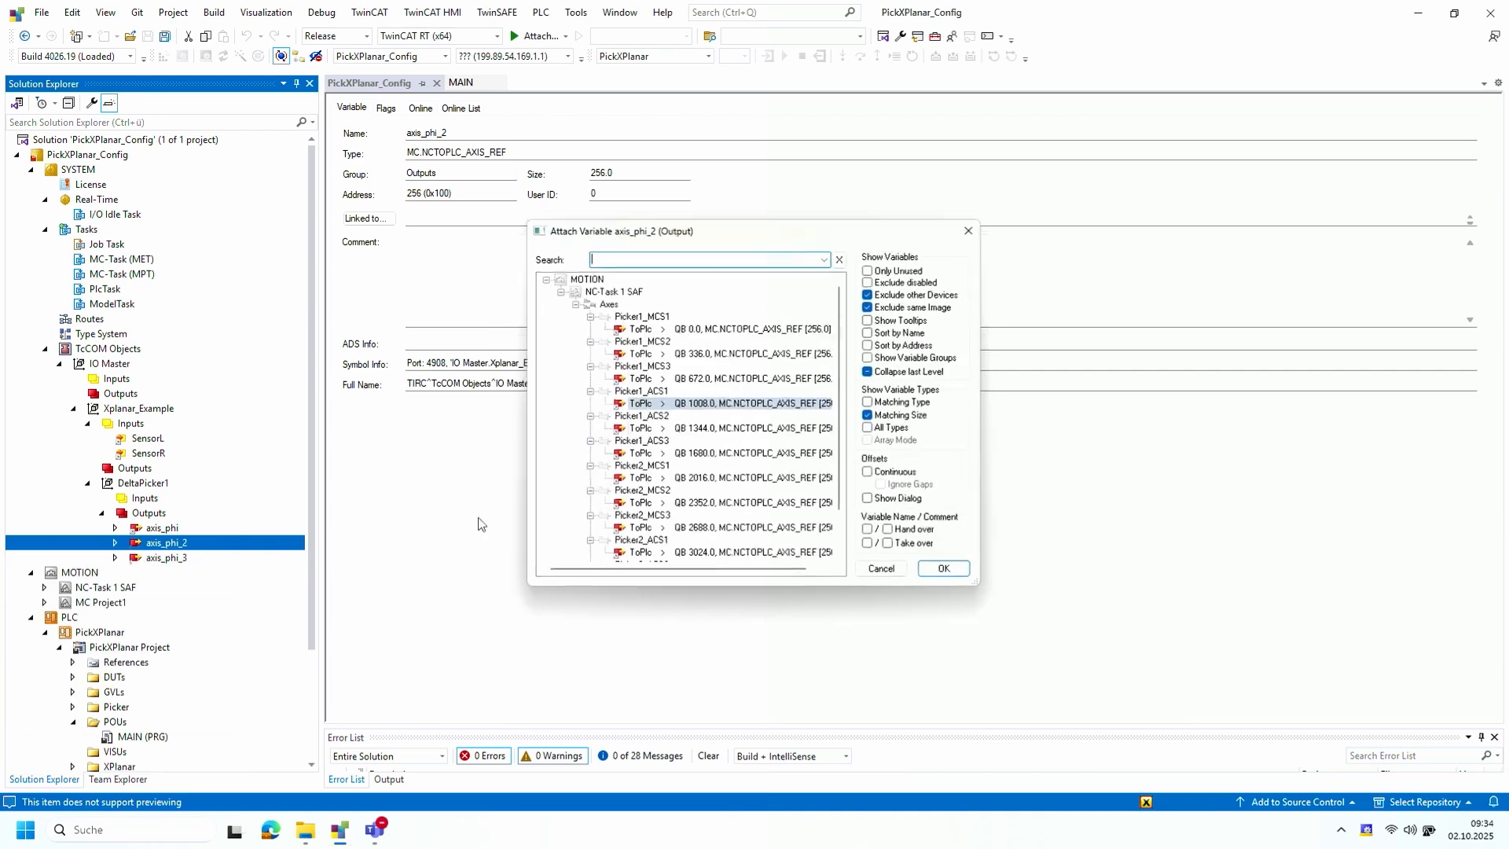
left_click(668, 431)
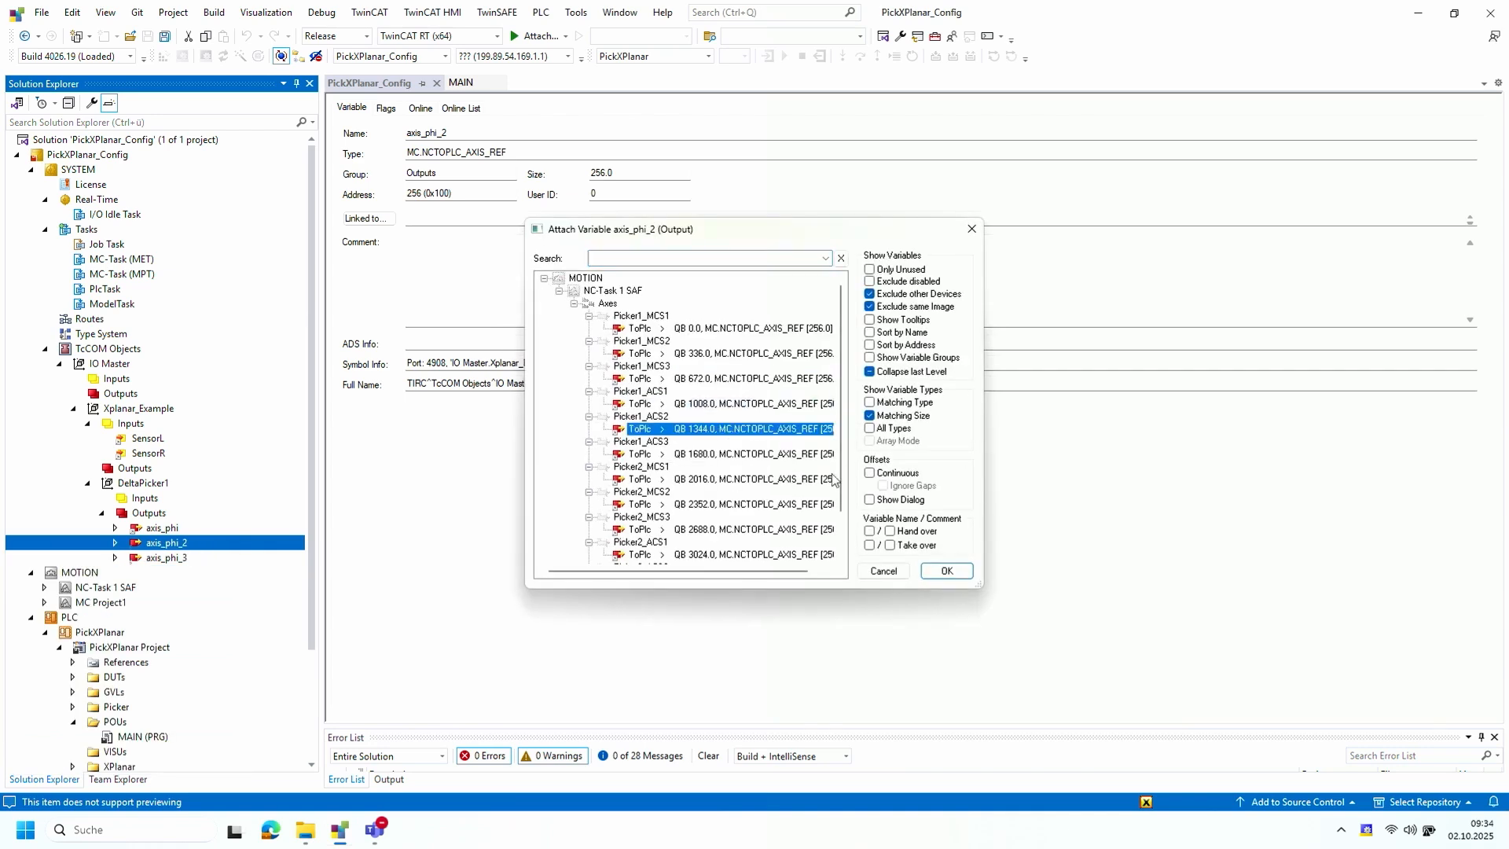
left_click(965, 571)
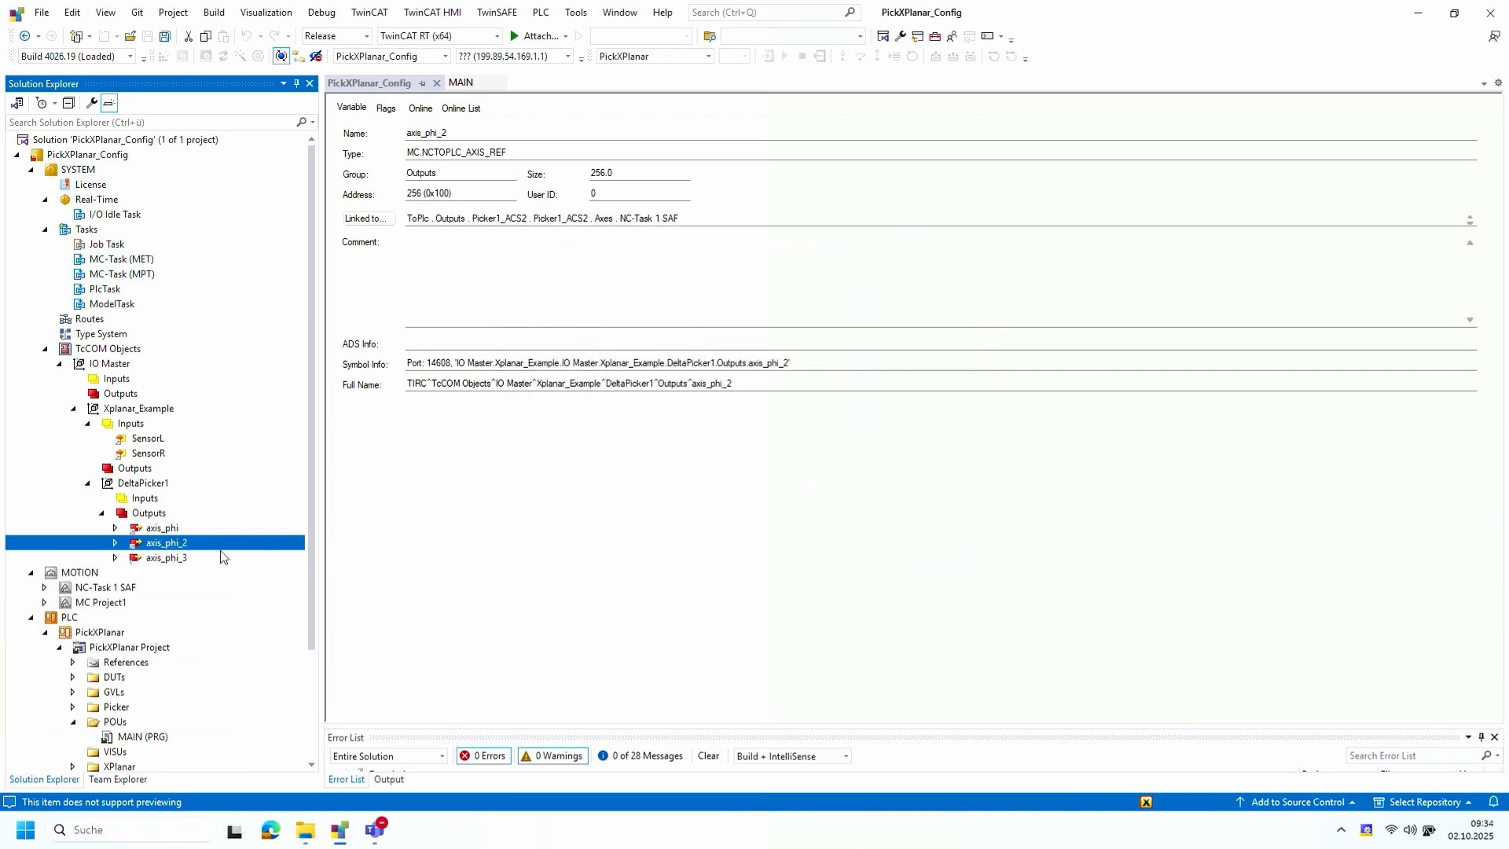
Link the axis_phi_3 output to the ToPlc variable of the NC axis Picker1_ACS3
left_click(185, 558)
right_click(186, 562)
left_click(185, 570)
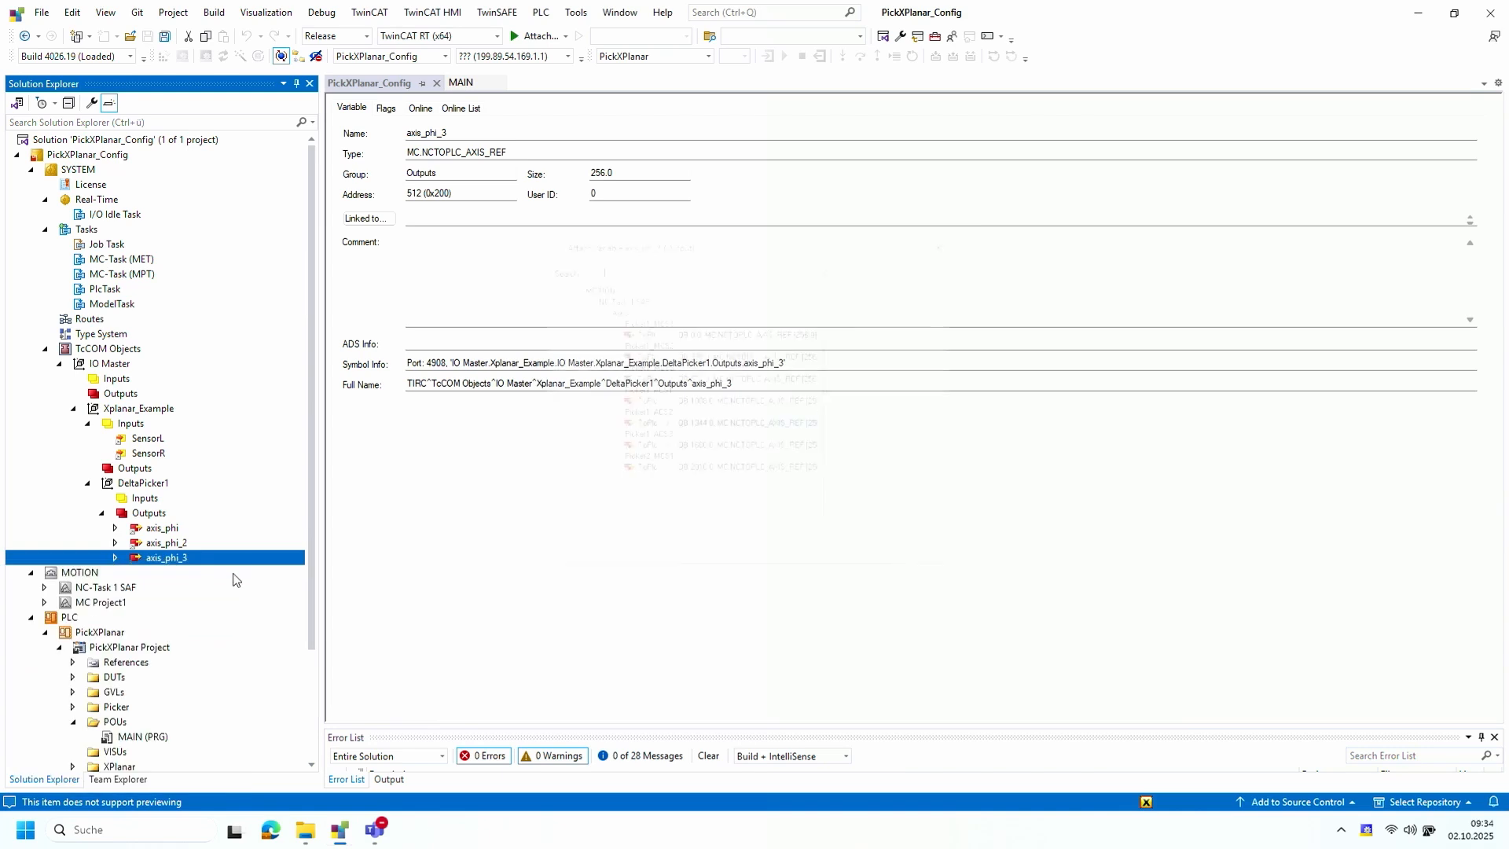
left_click(727, 455)
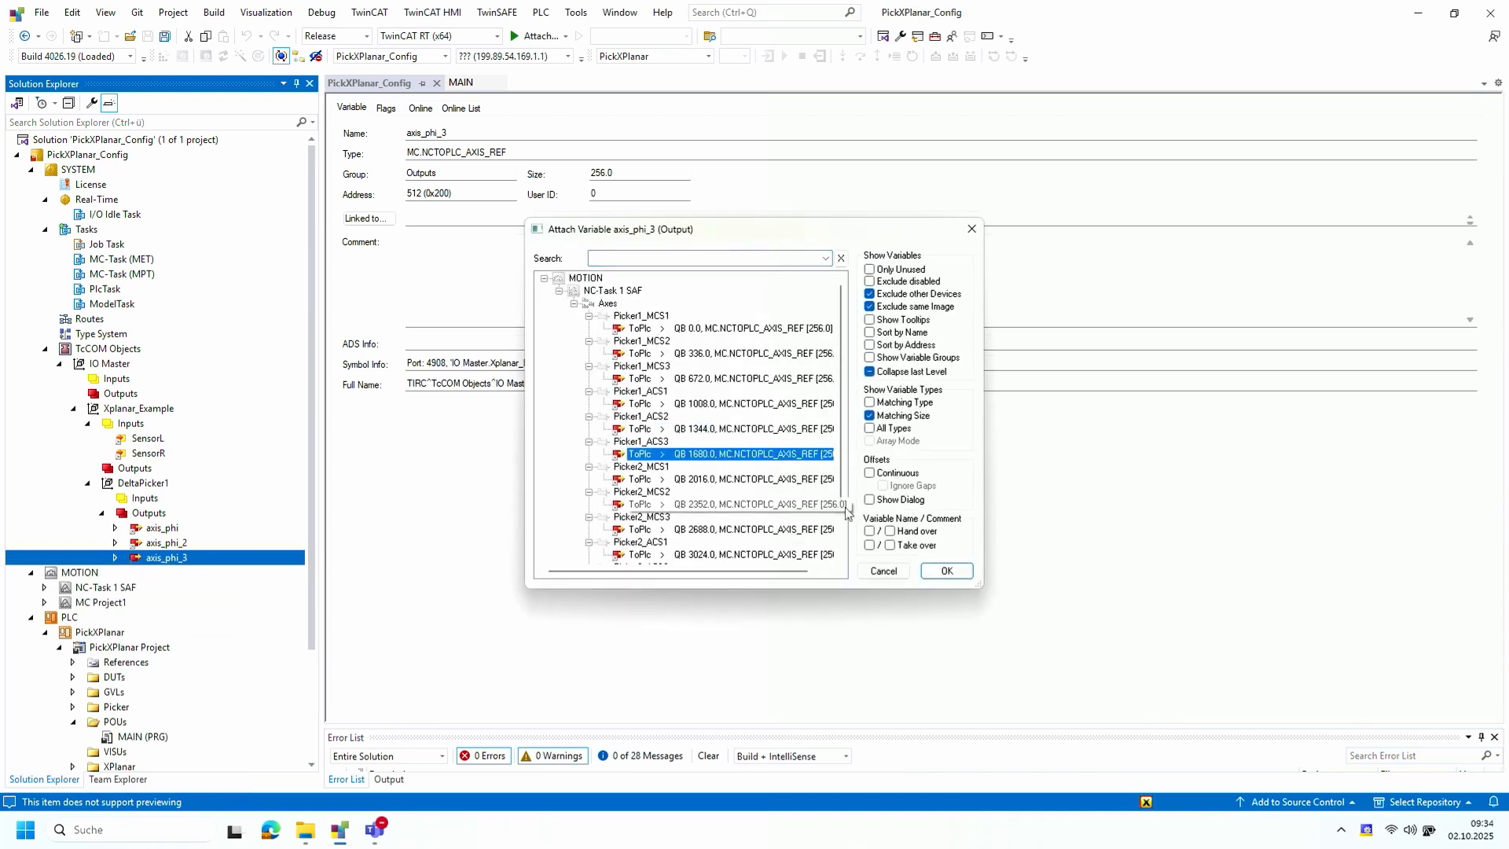
left_click(951, 572)
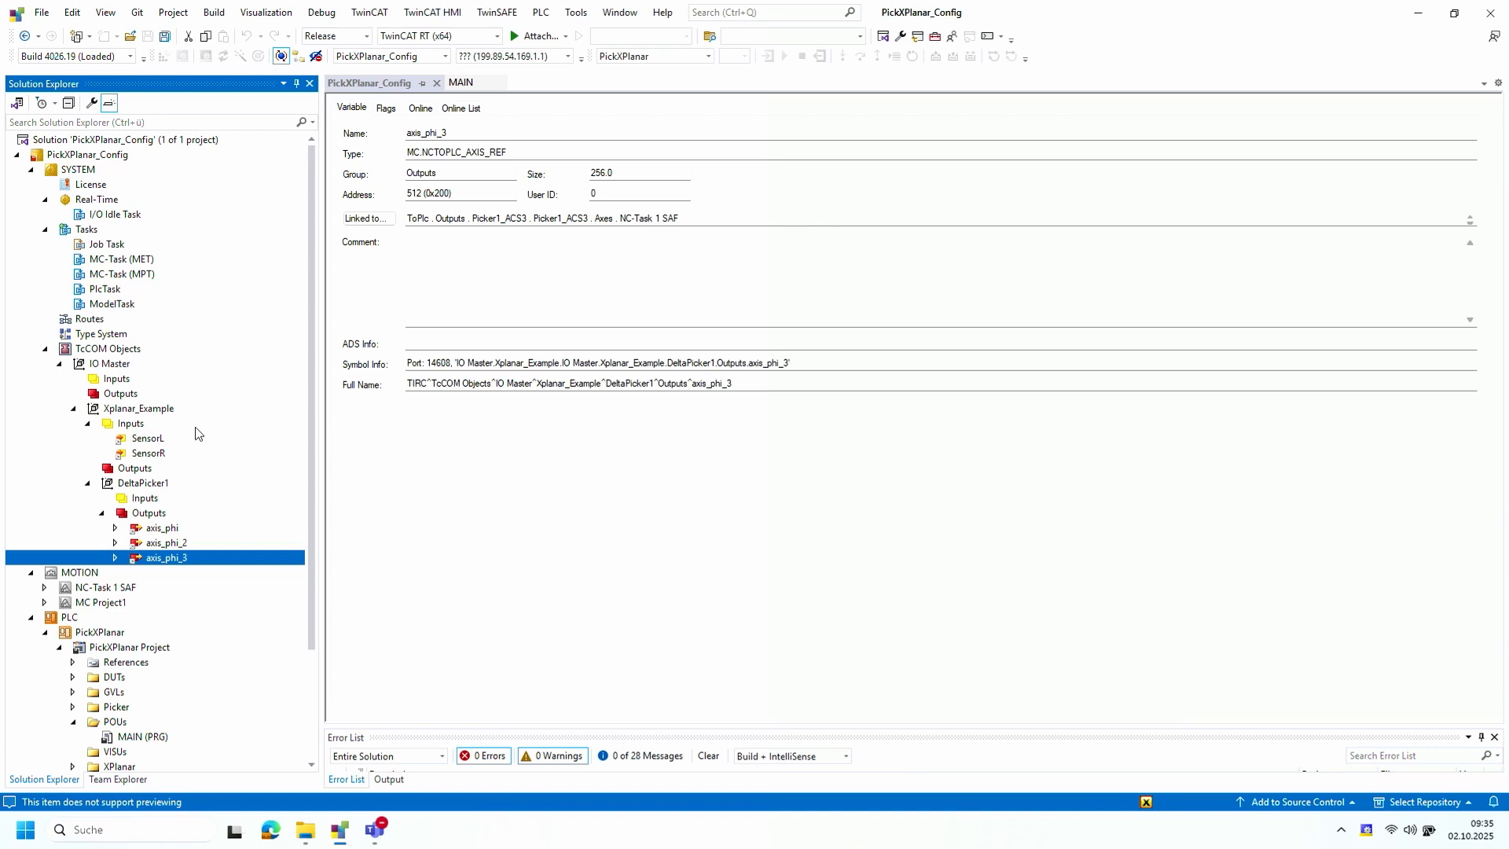
Open the IO Master's Simulation Runtime for FMI settings and examine the Xplanar_Example inputs and DeltaPicker1 outputs in the FMU variable tree
double_click(120, 366)
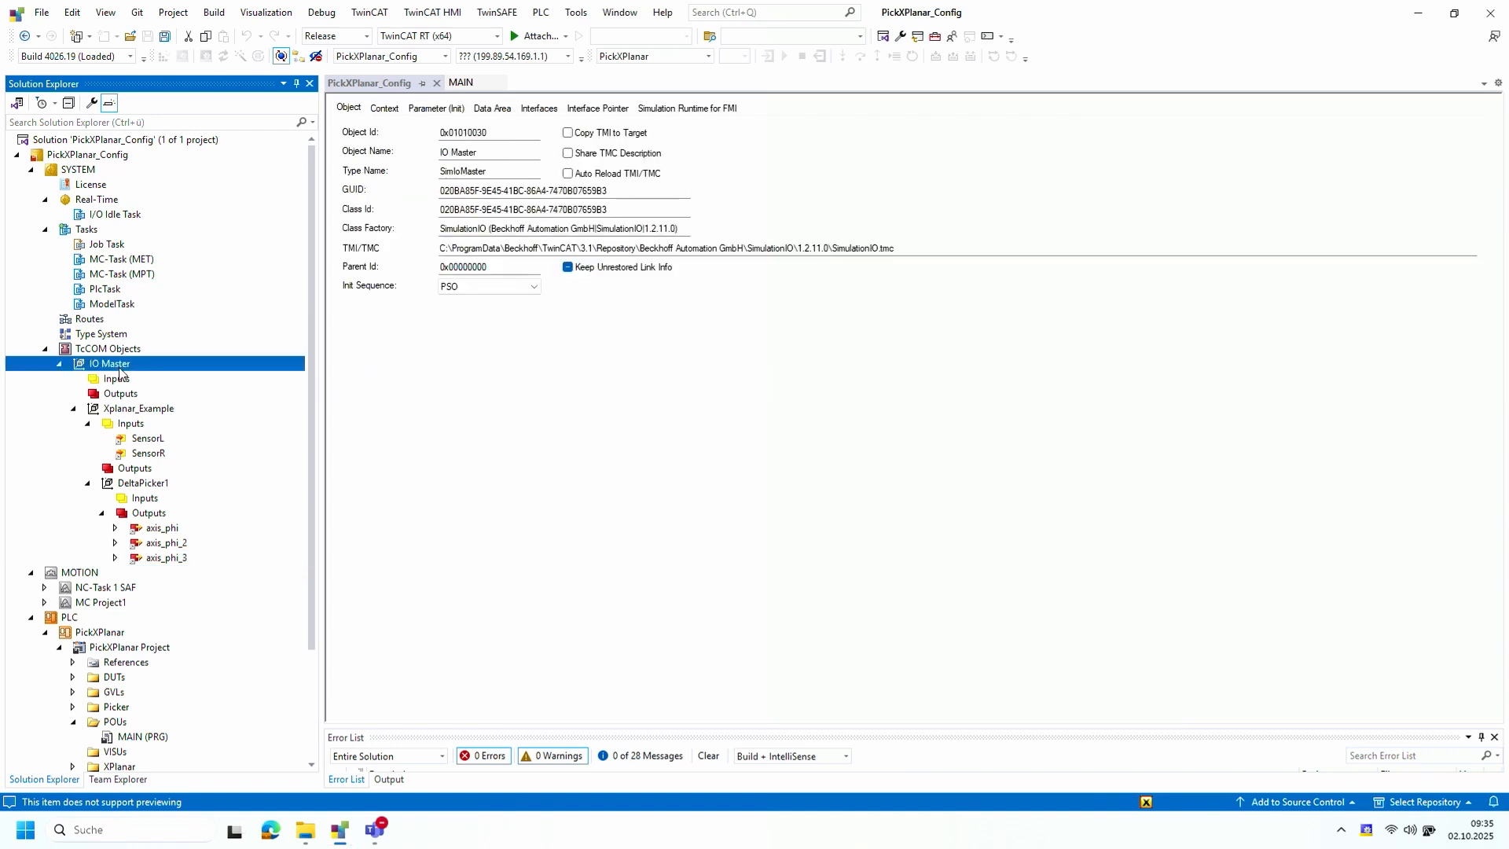
left_click(707, 108)
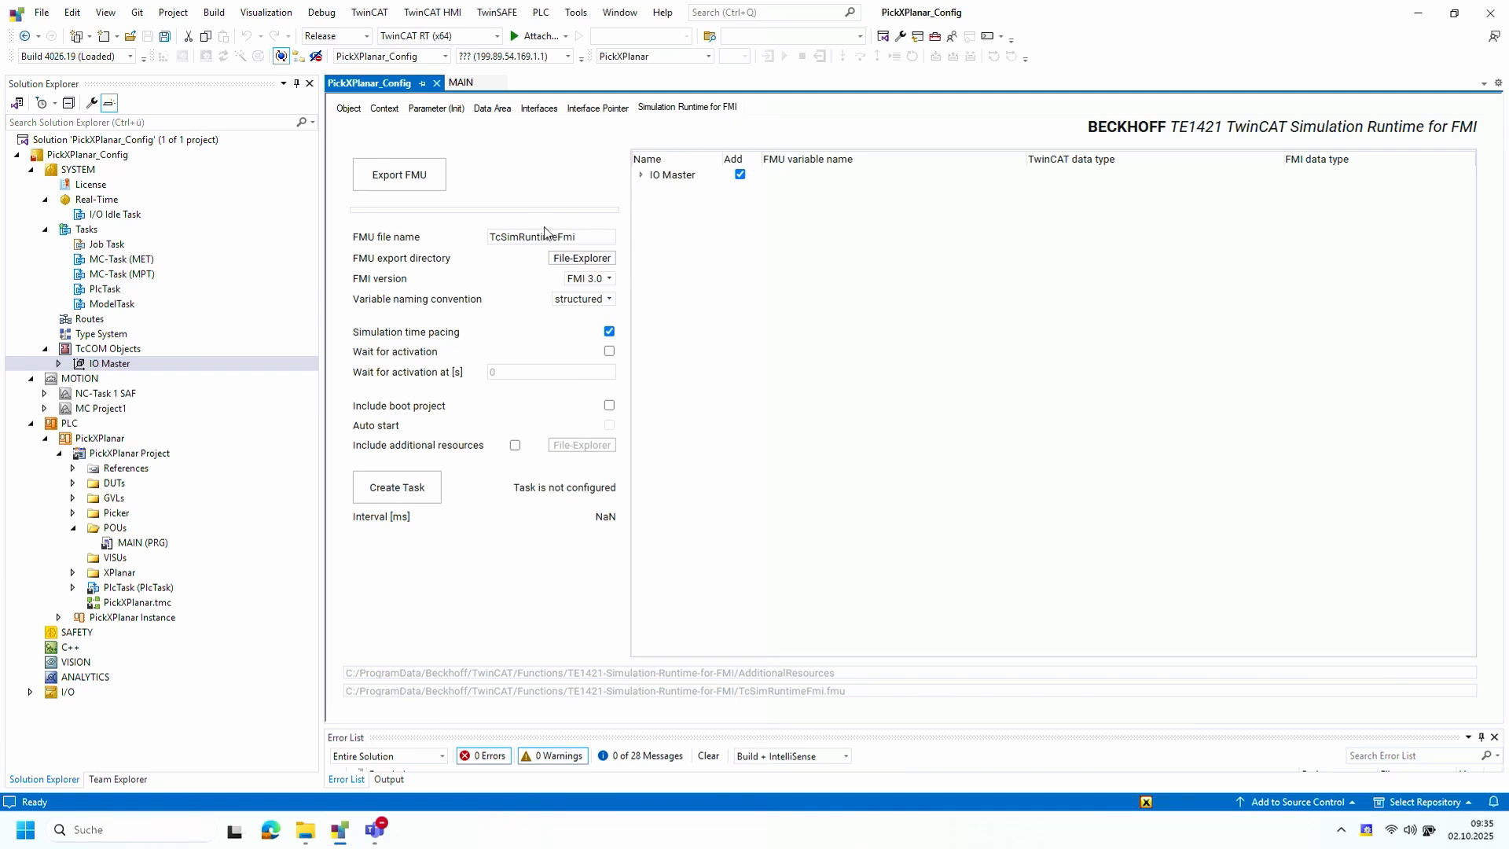
mouse_move(545, 229)
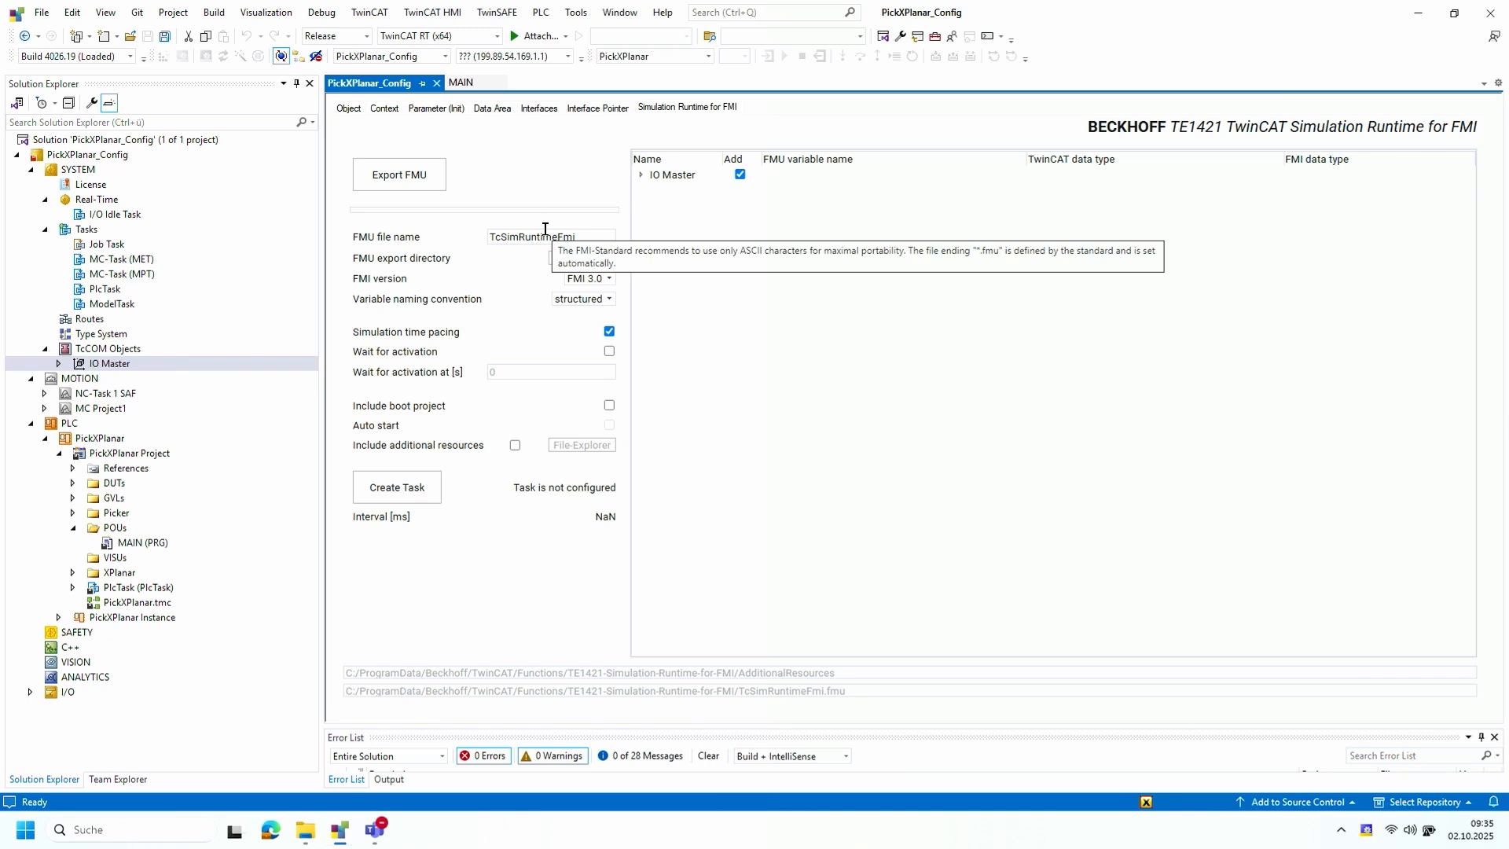
left_click(641, 176)
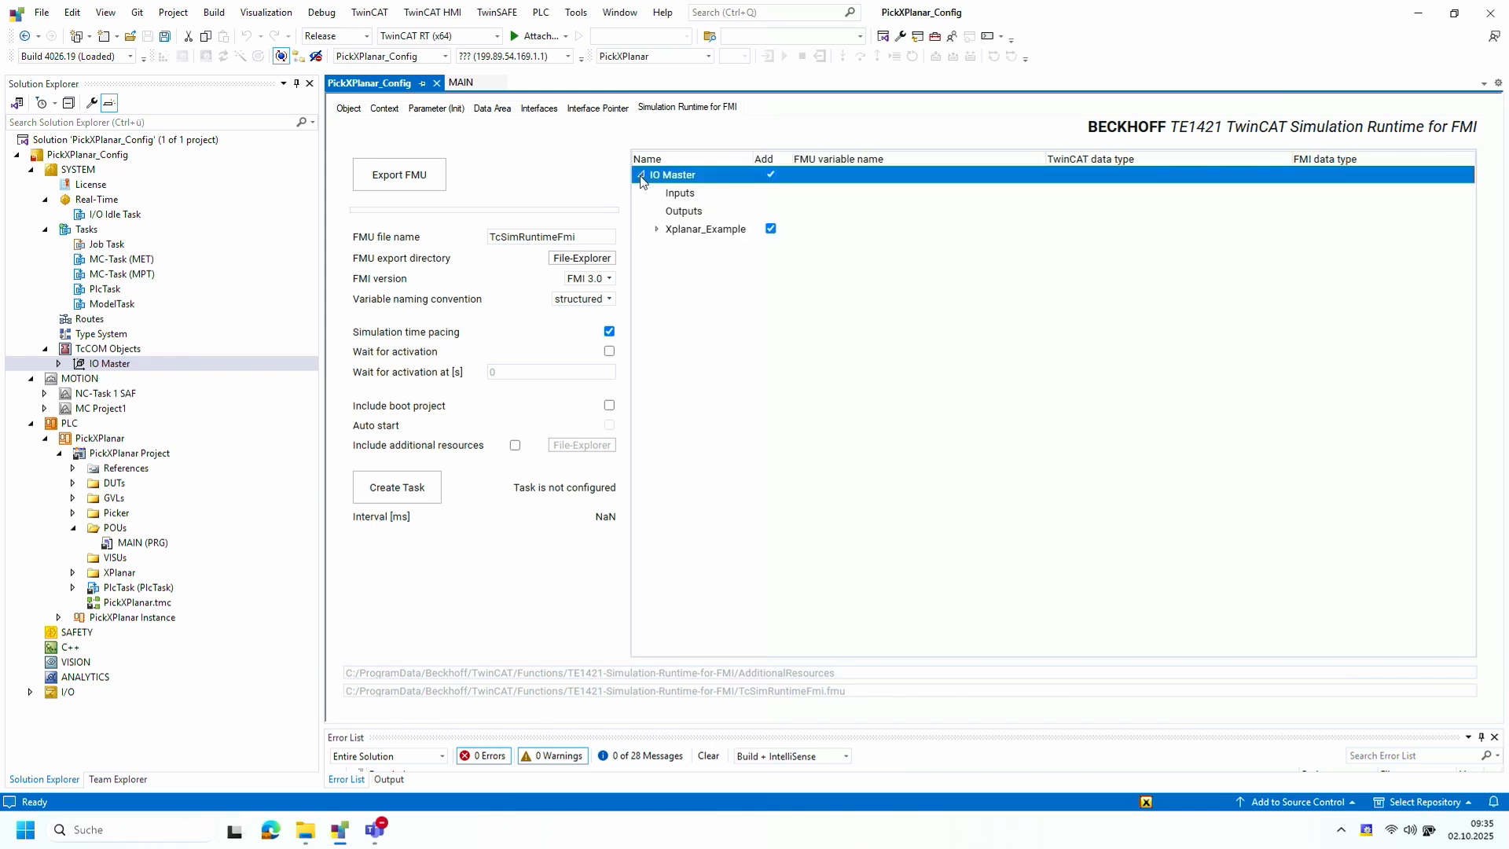
left_click(658, 231)
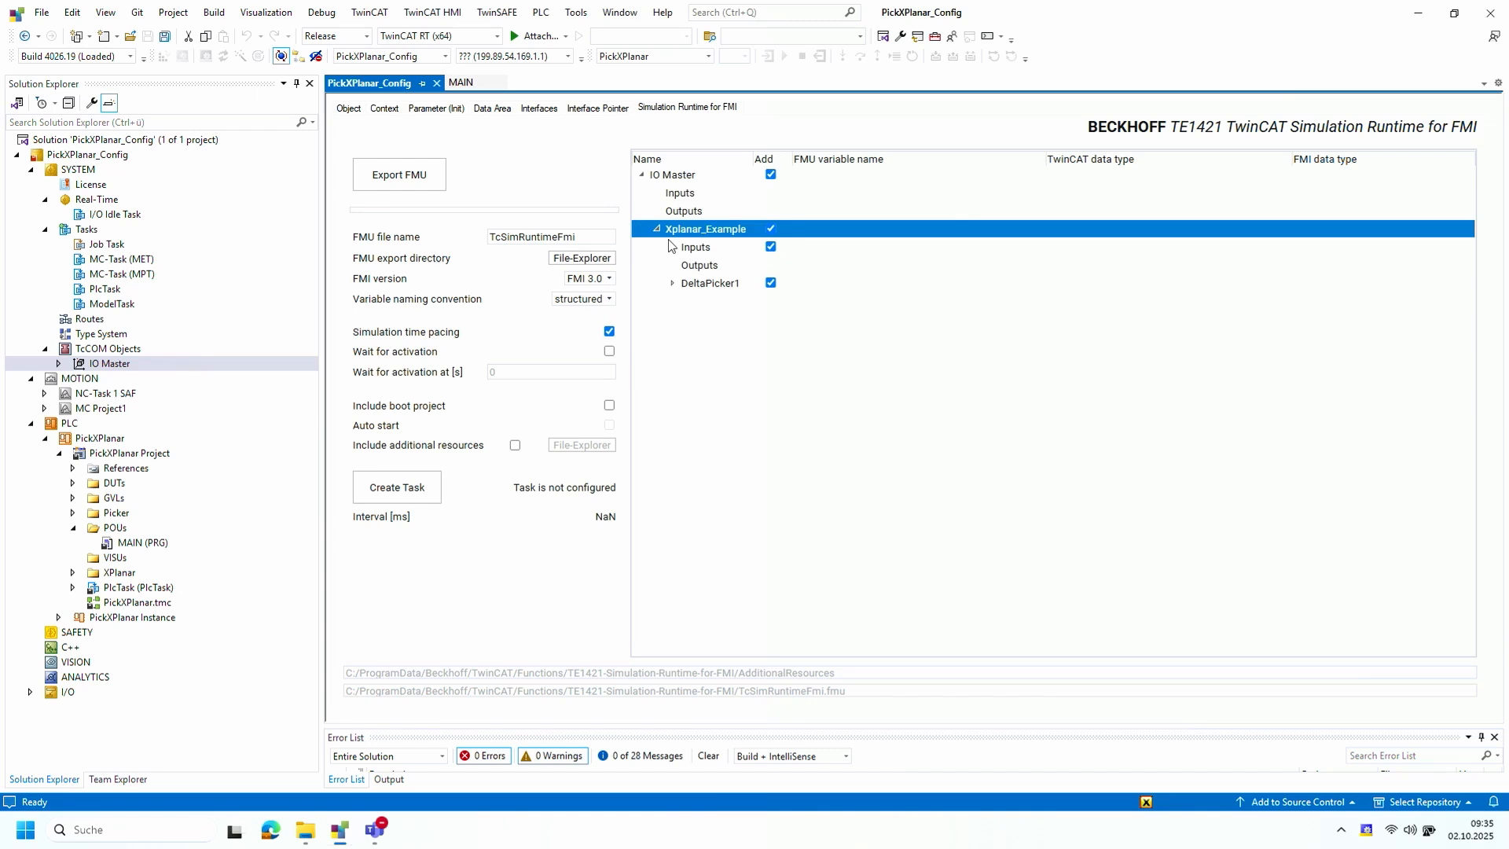
left_click(671, 248)
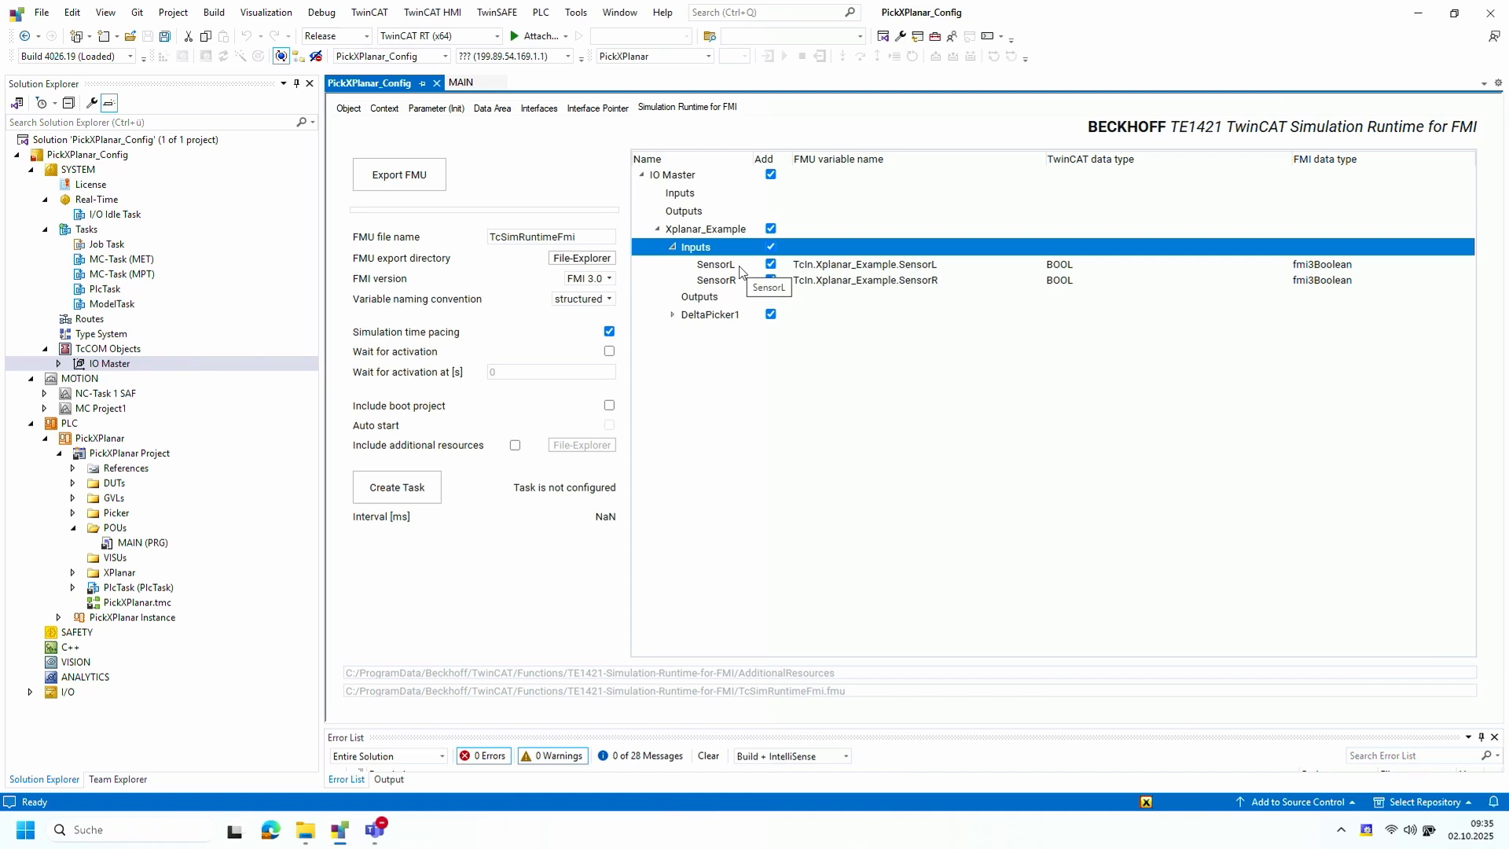
left_click(673, 315)
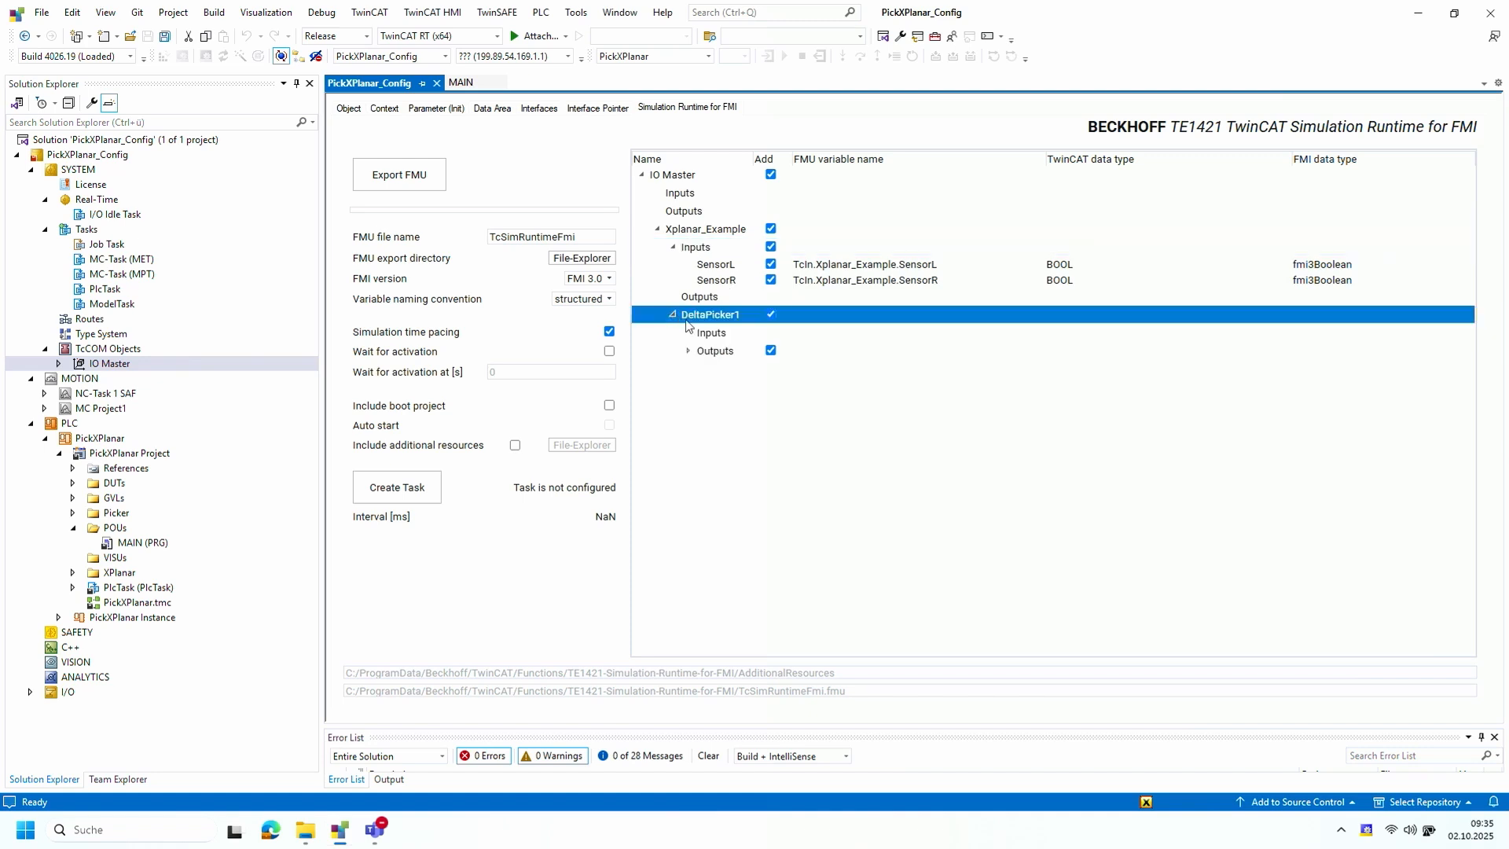
left_click(690, 351)
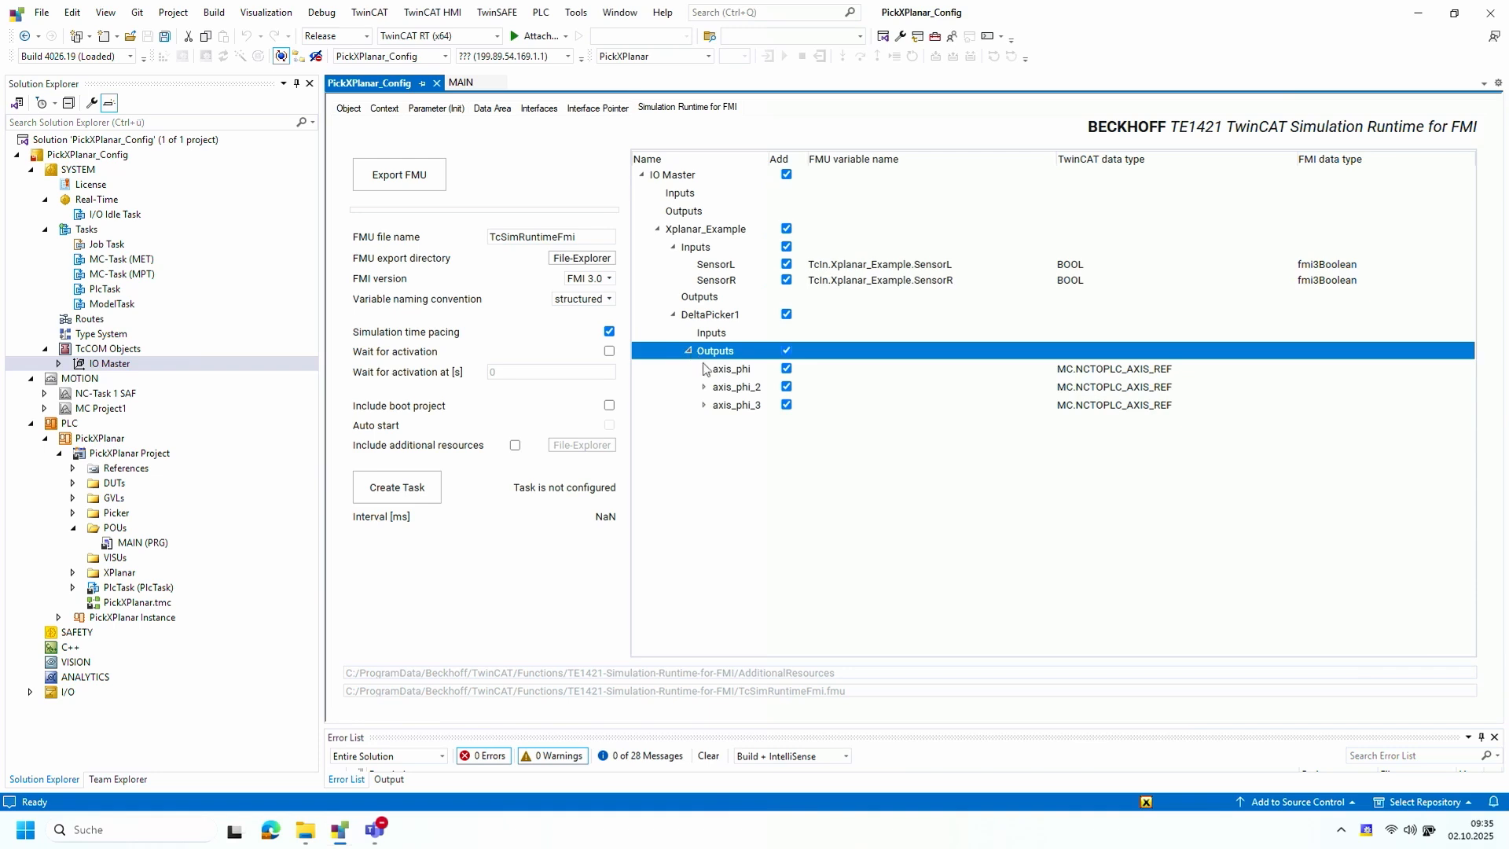
Exclude all axis_phi variables from the FMU except ActPos
left_click(704, 370)
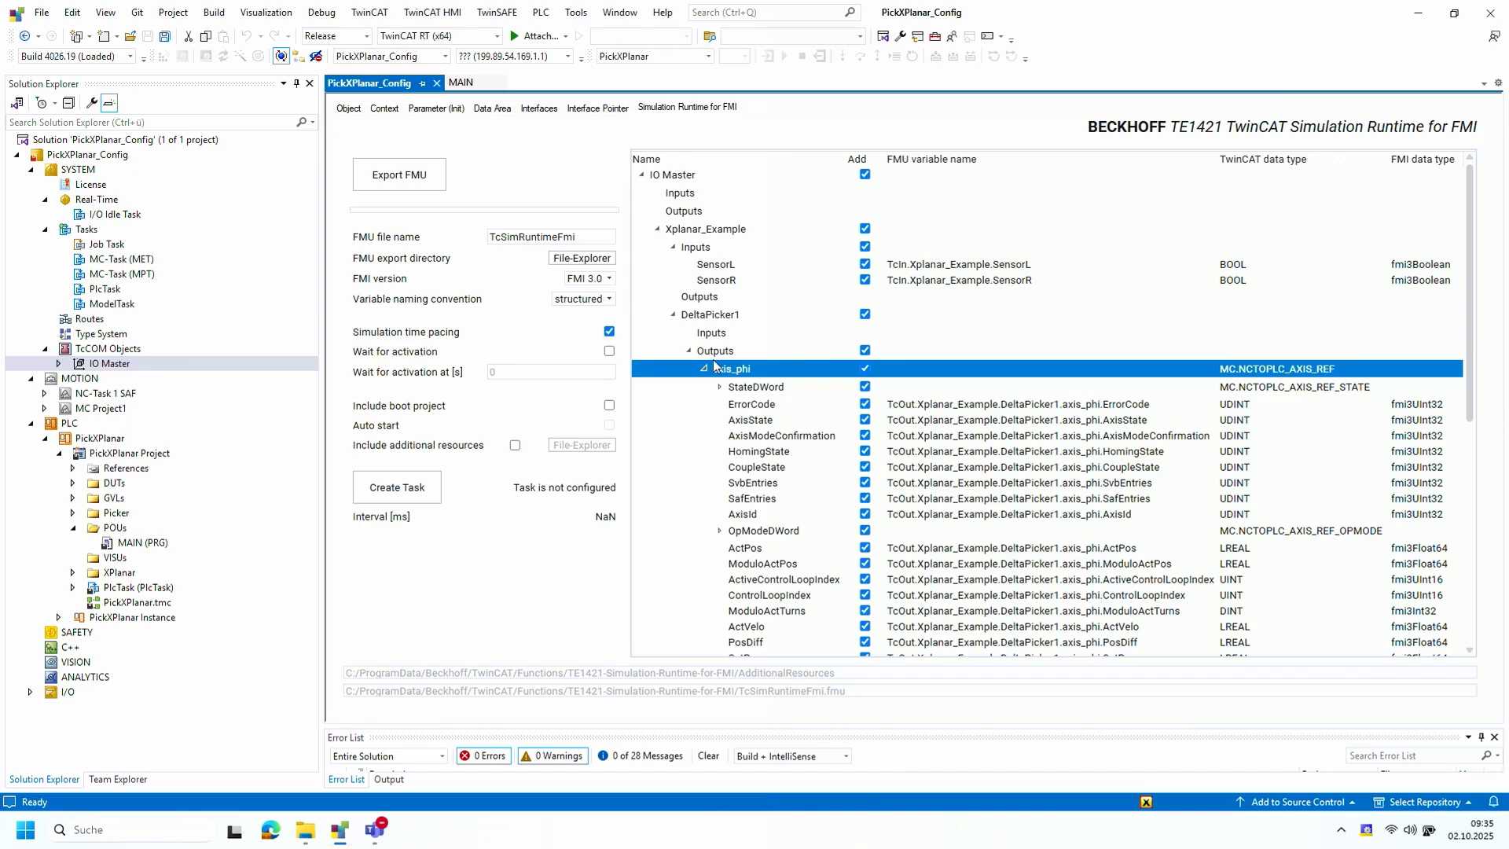
left_click(865, 369)
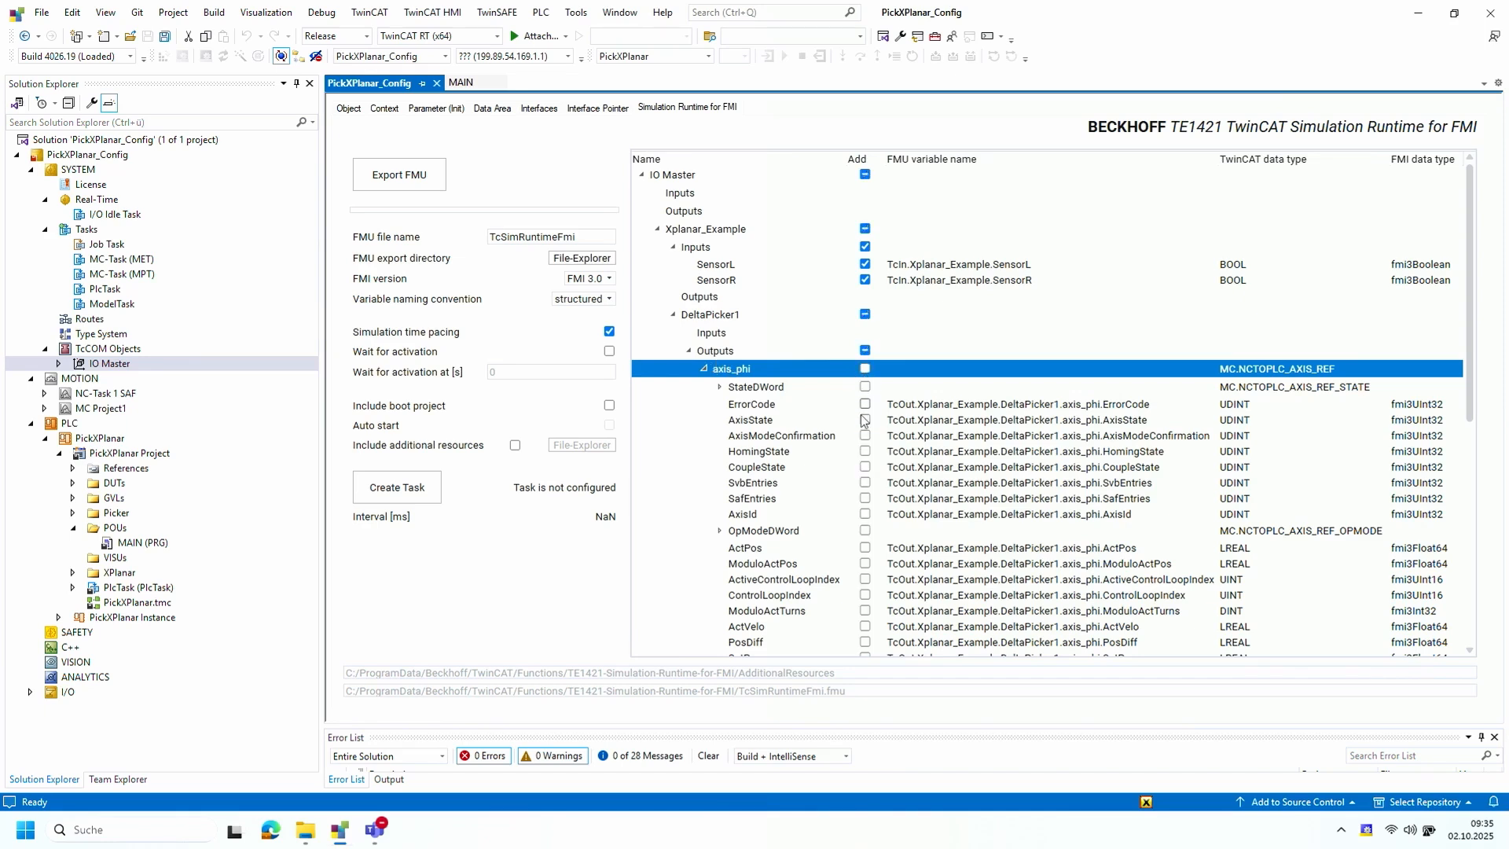
left_click(865, 548)
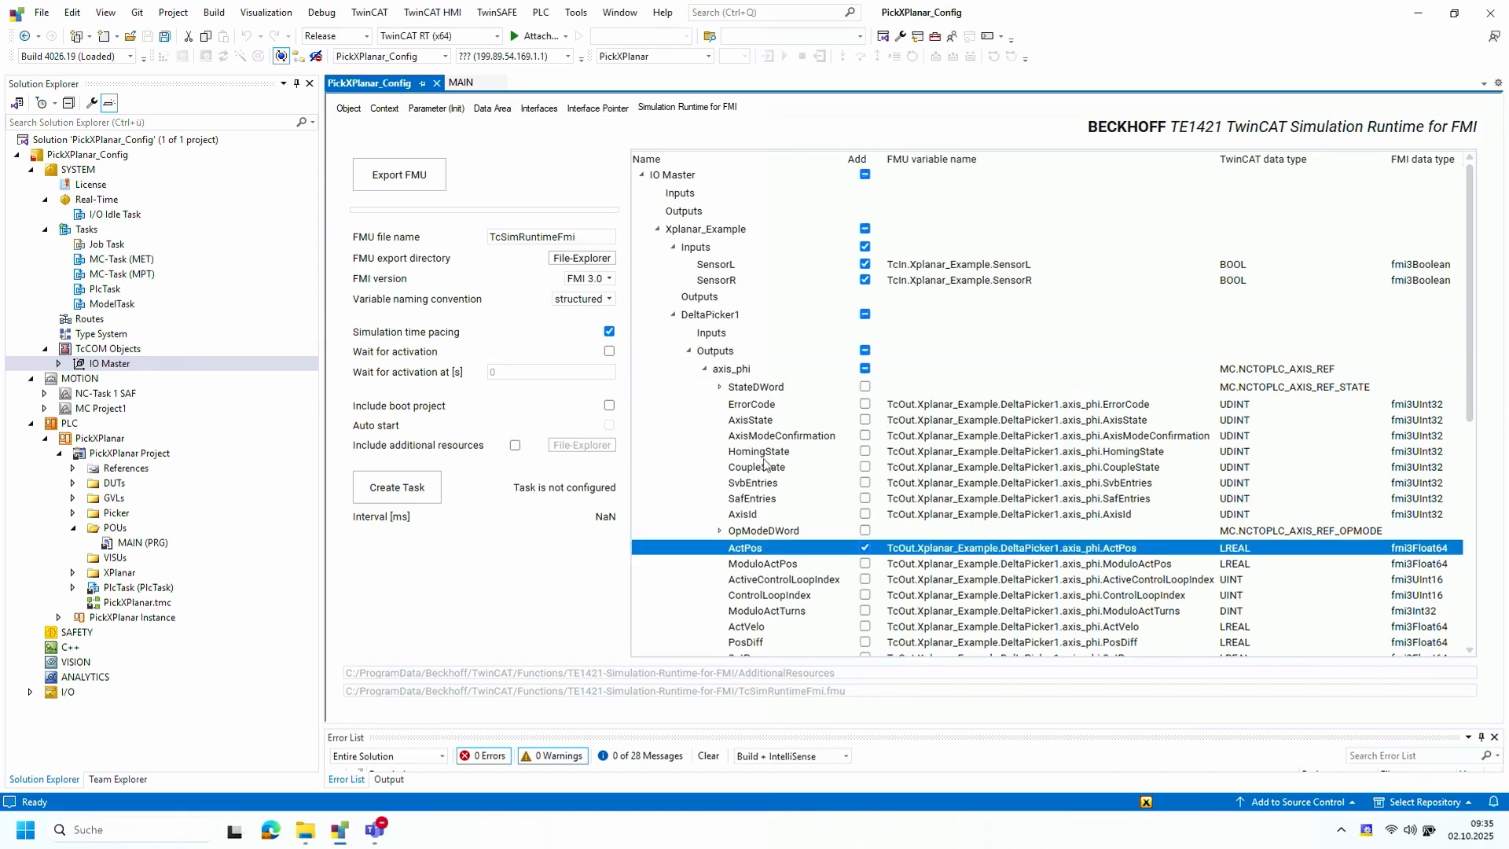
left_click(706, 370)
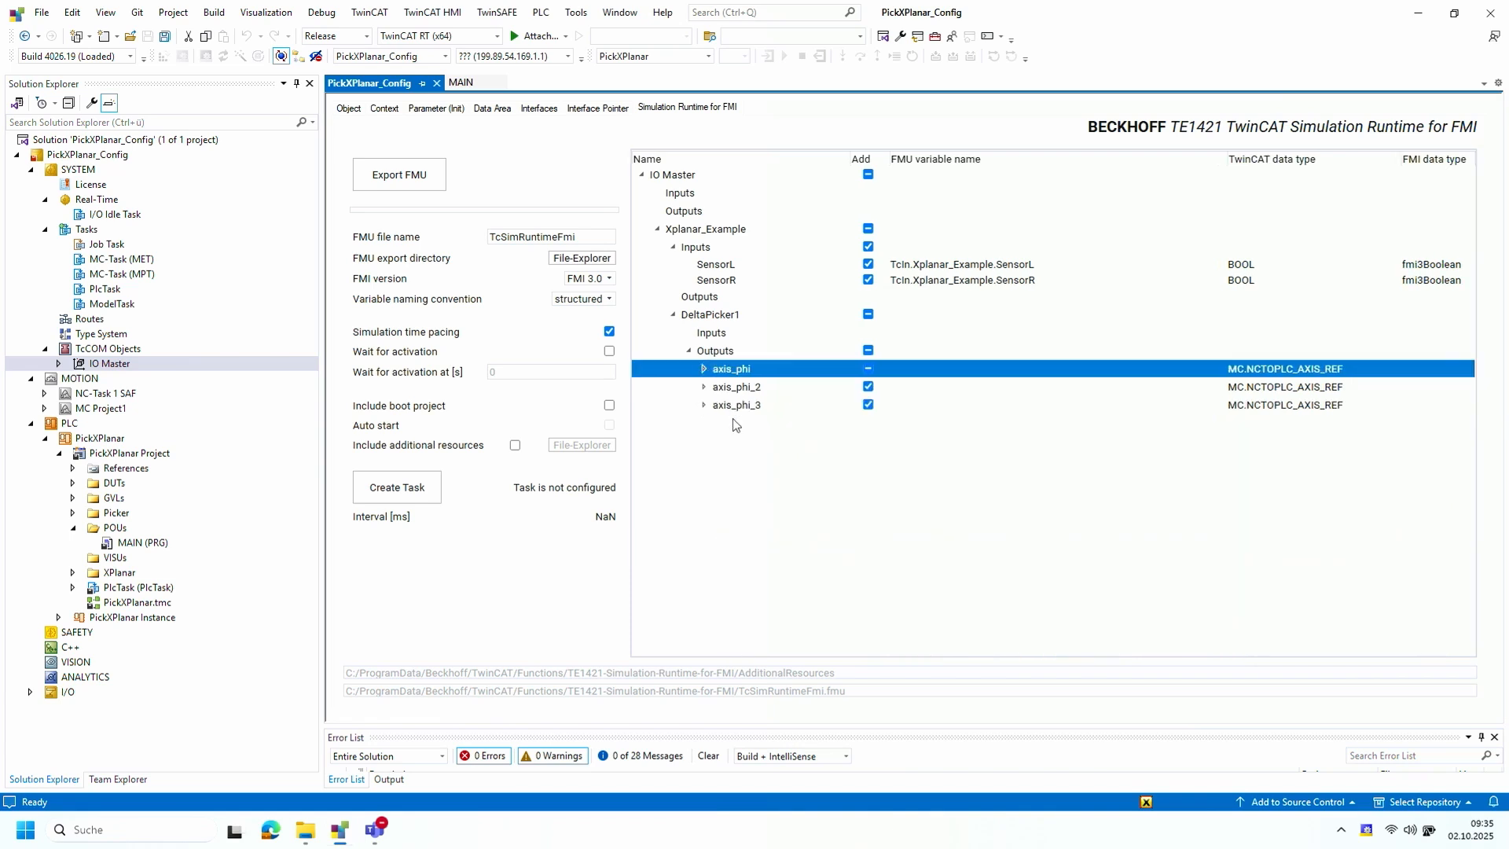
Exclude all axis_phi_2 variables from the FMU except ActPos
left_click(704, 387)
left_click(865, 387)
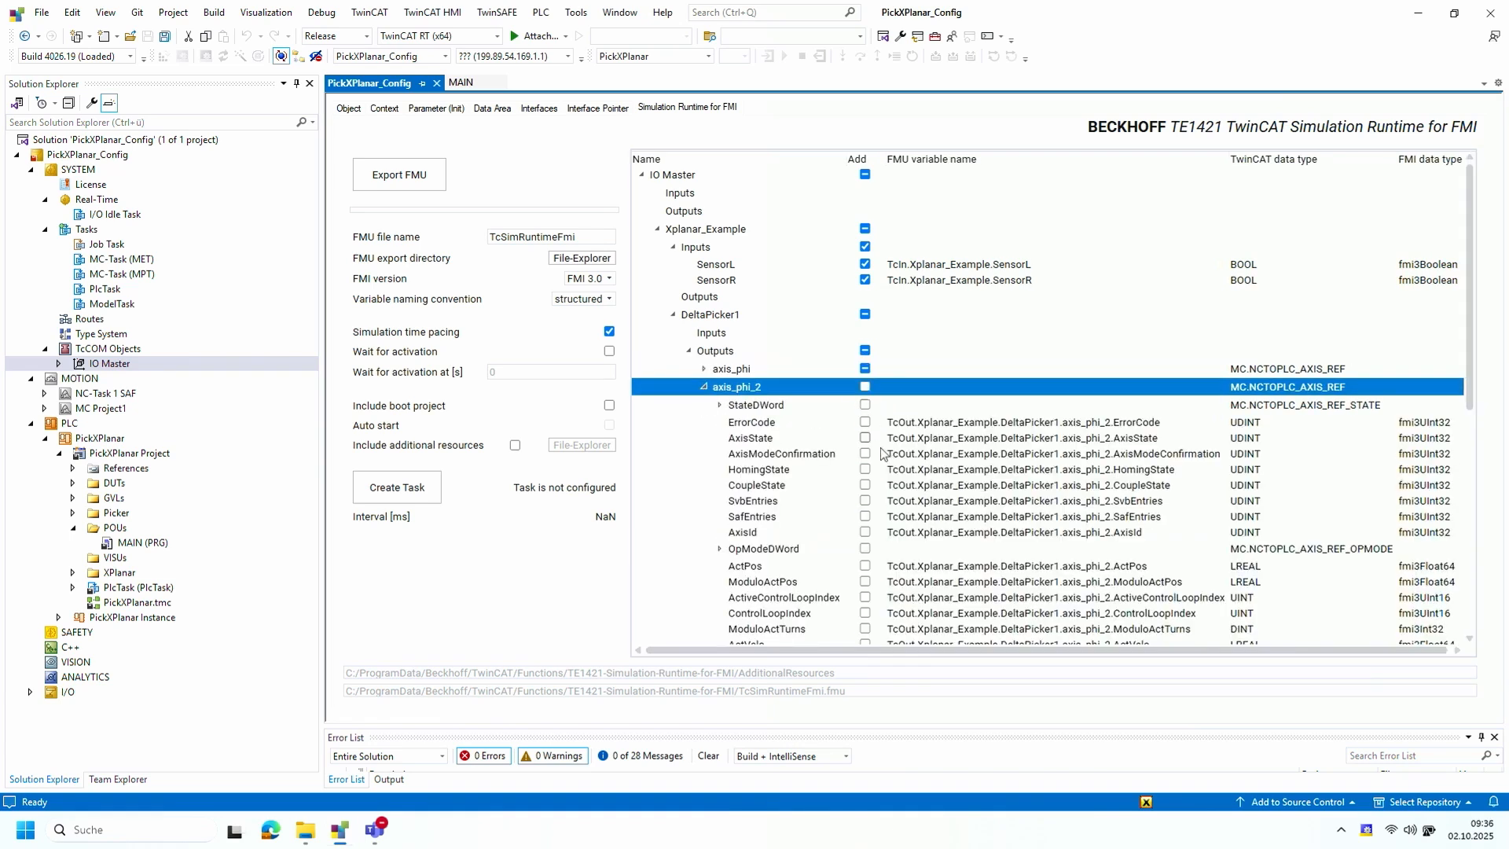
left_click(865, 566)
left_click(703, 387)
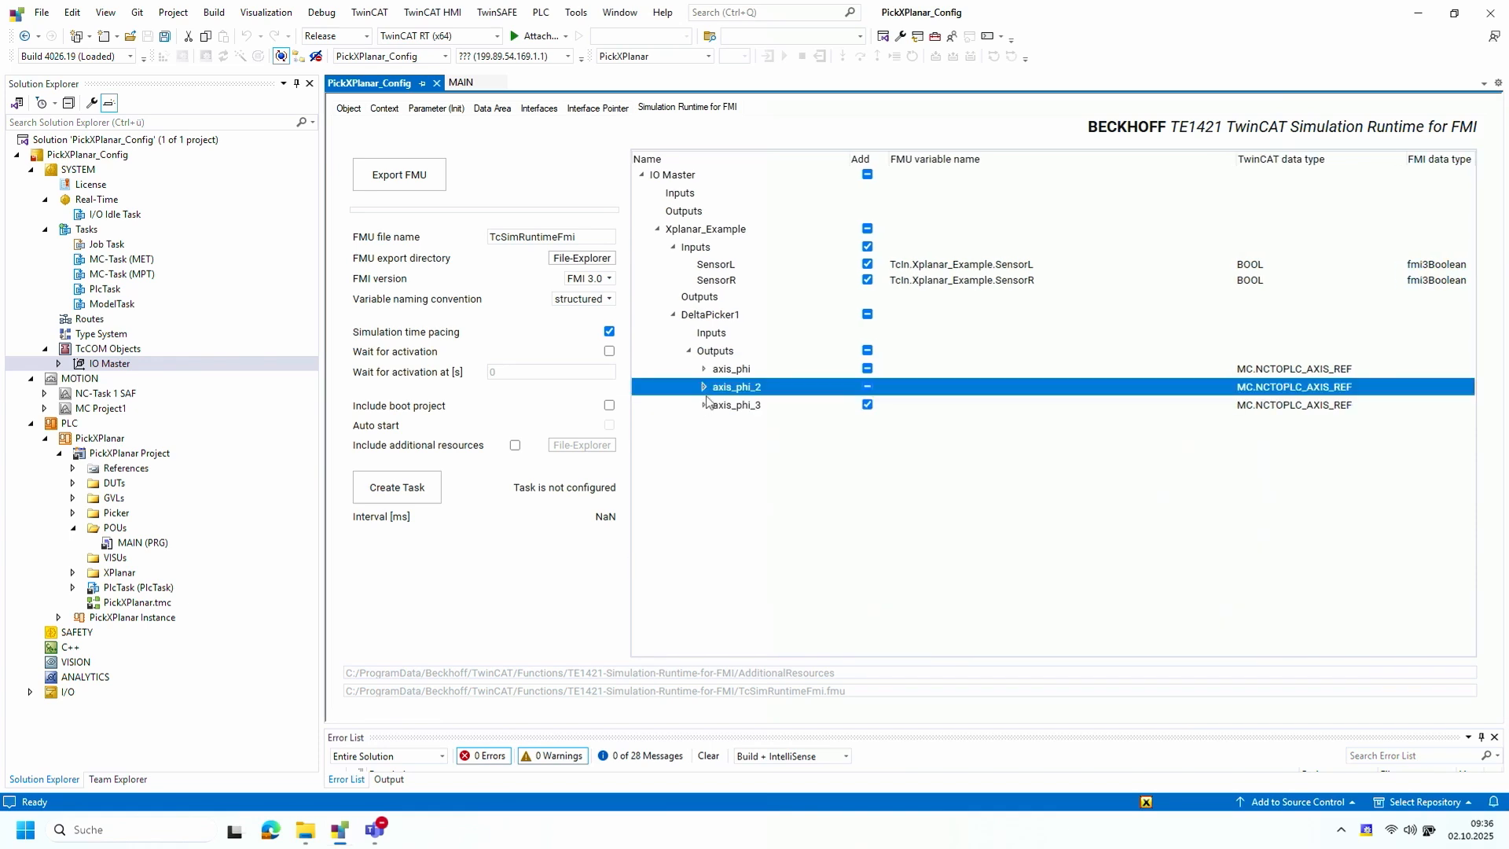
Exclude all axis_phi_3 variables from the FMU except ActPos, and export the FMU with the file name TcSimRuntimeFmi
left_click(704, 404)
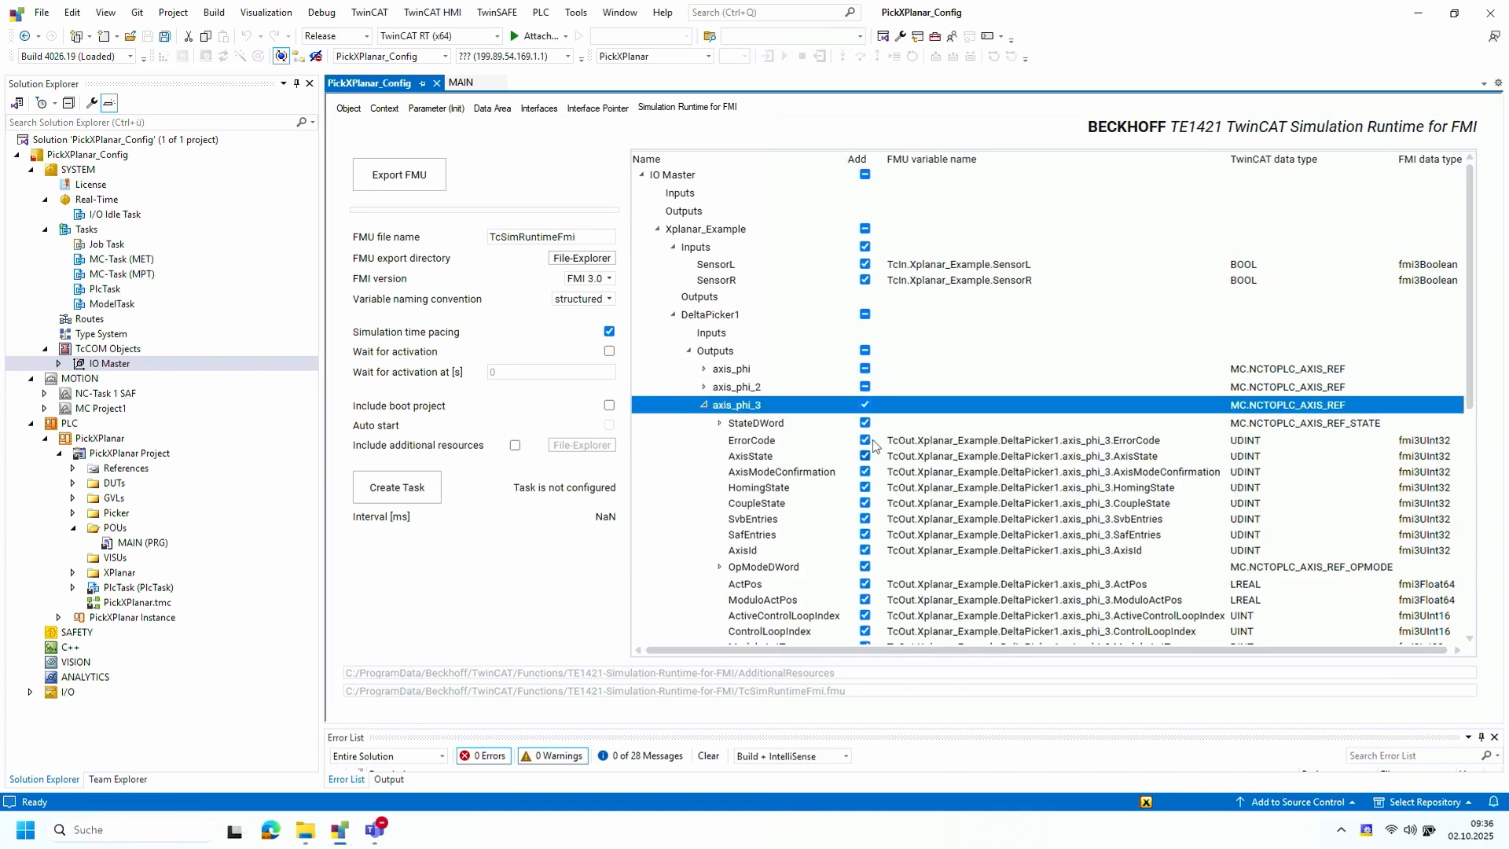
left_click(865, 404)
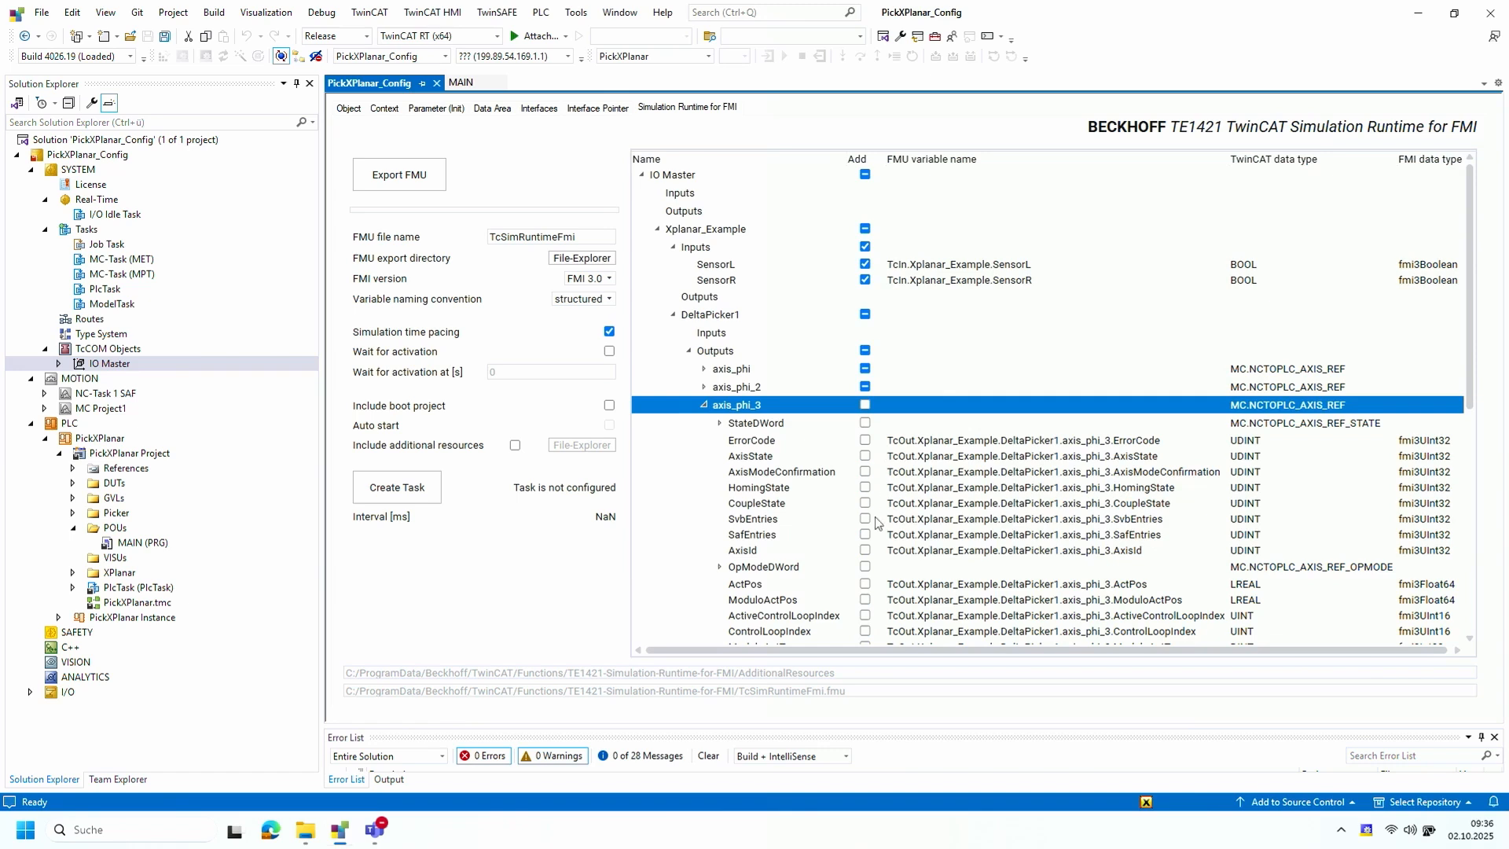
left_click(865, 583)
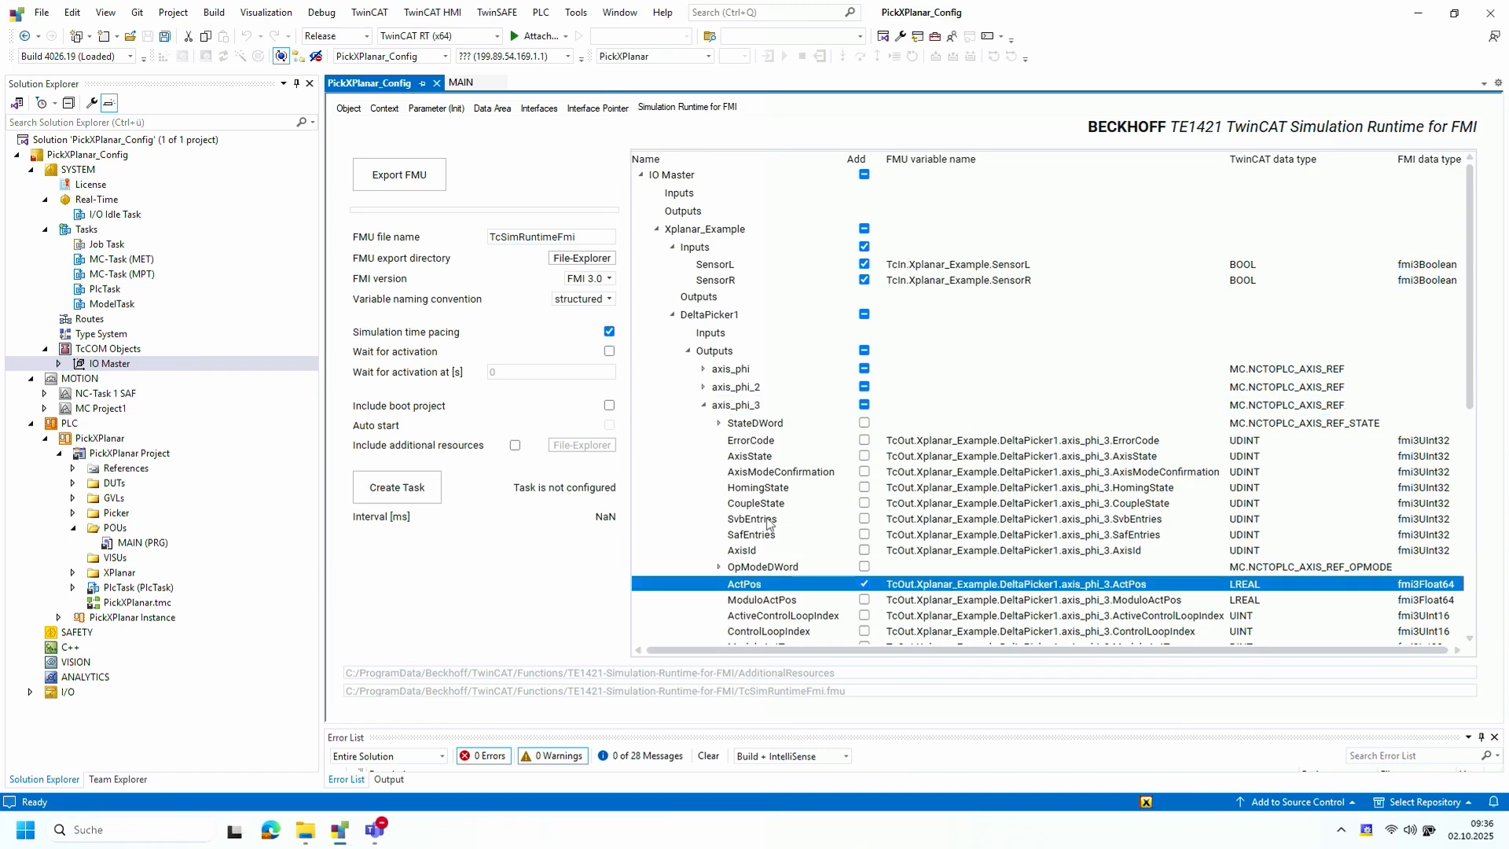
left_click(702, 406)
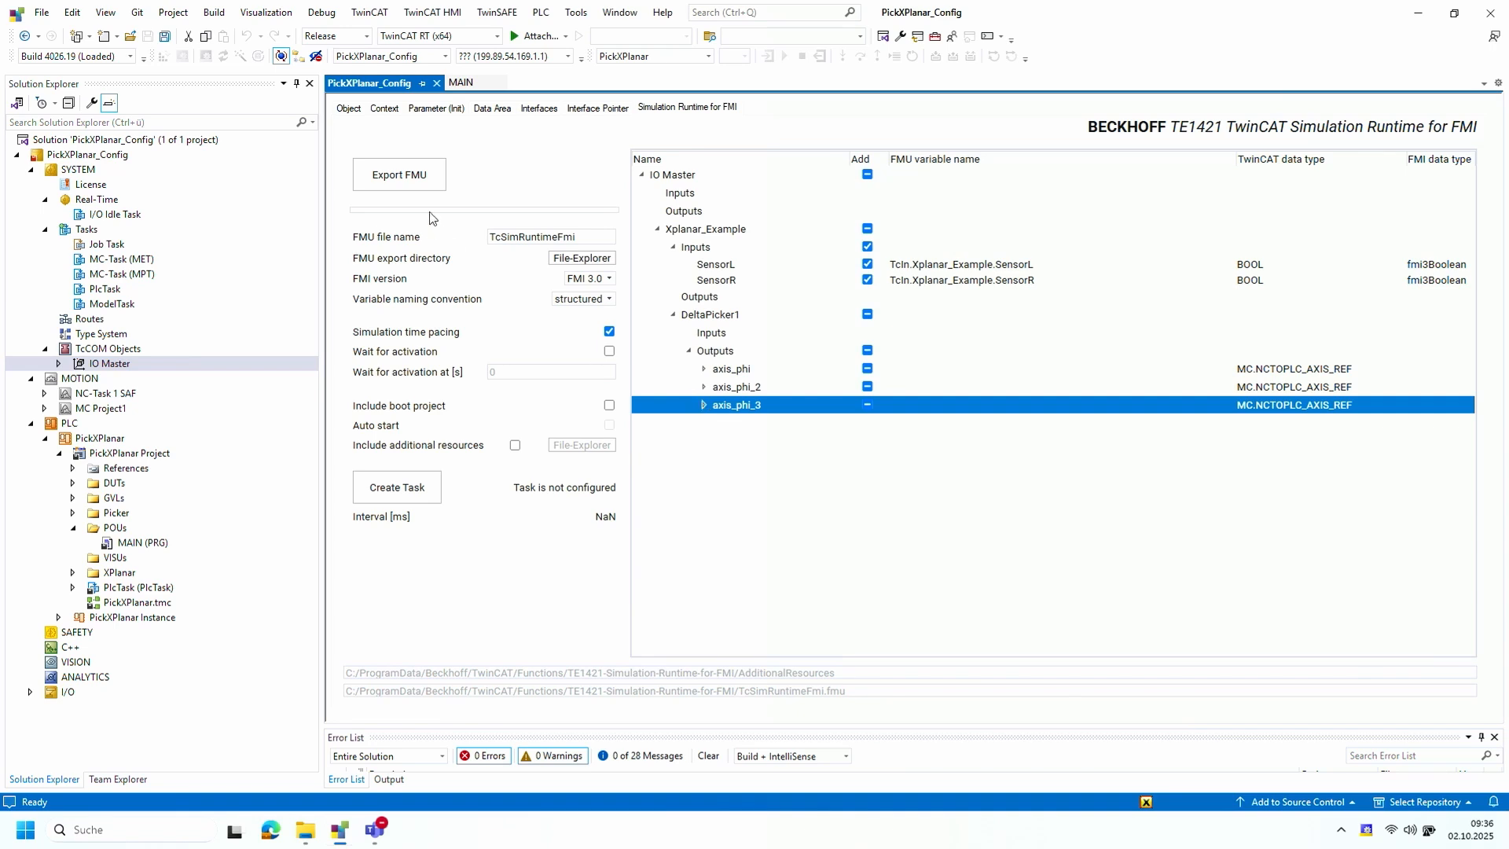
left_click(419, 185)
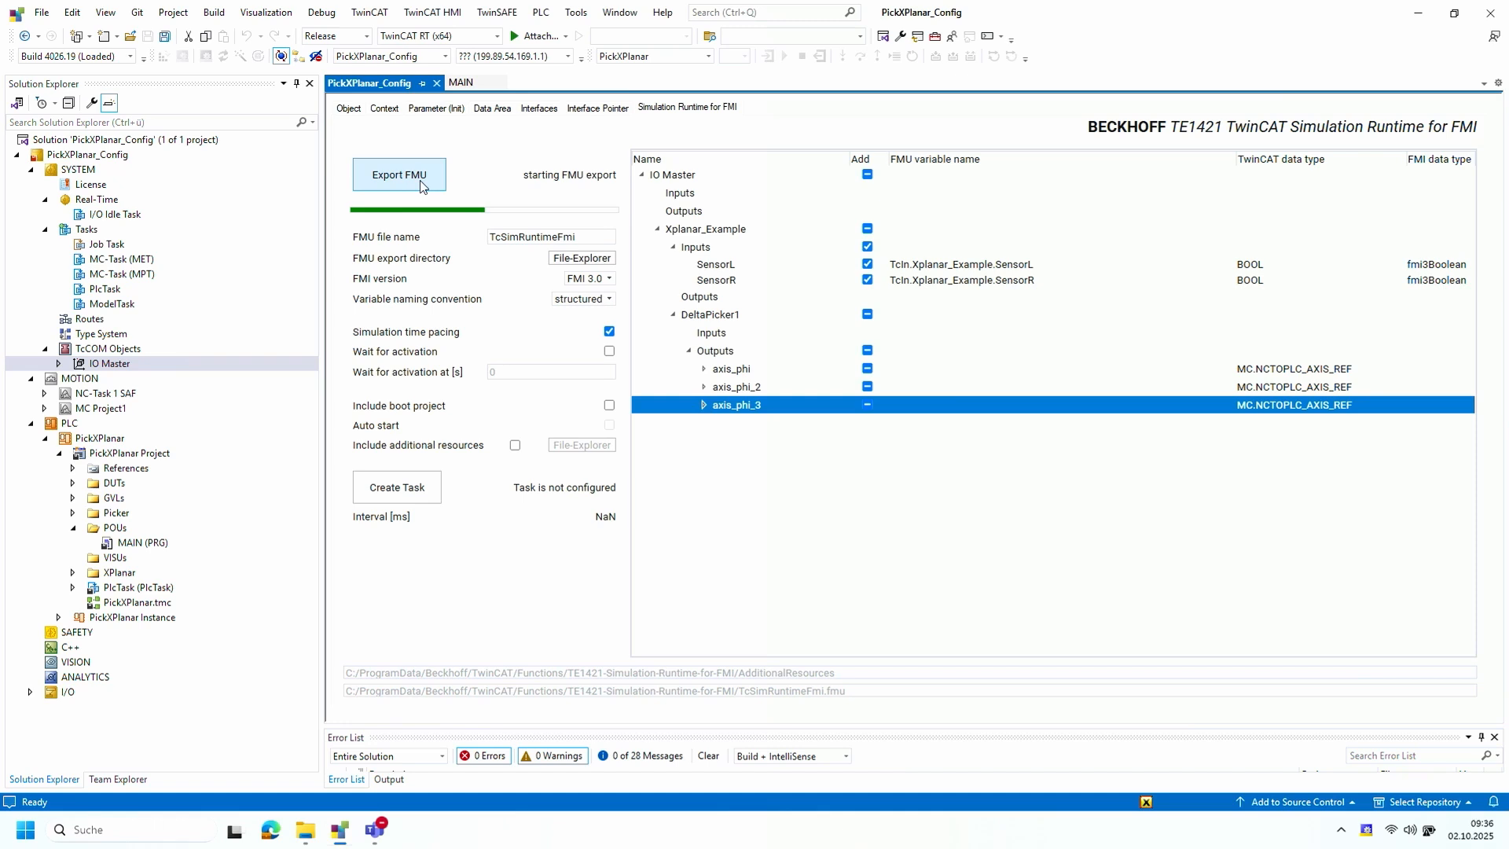